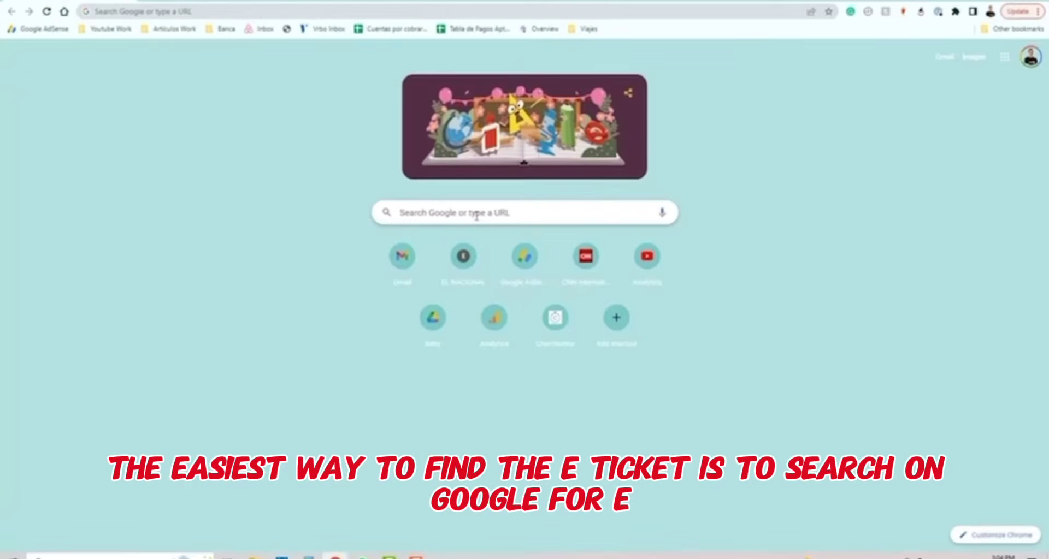
Search Google for 'eticket dominican republic' and open the official eTicket portal result.
{"action": "left_click", "coordinate": [478, 211]}
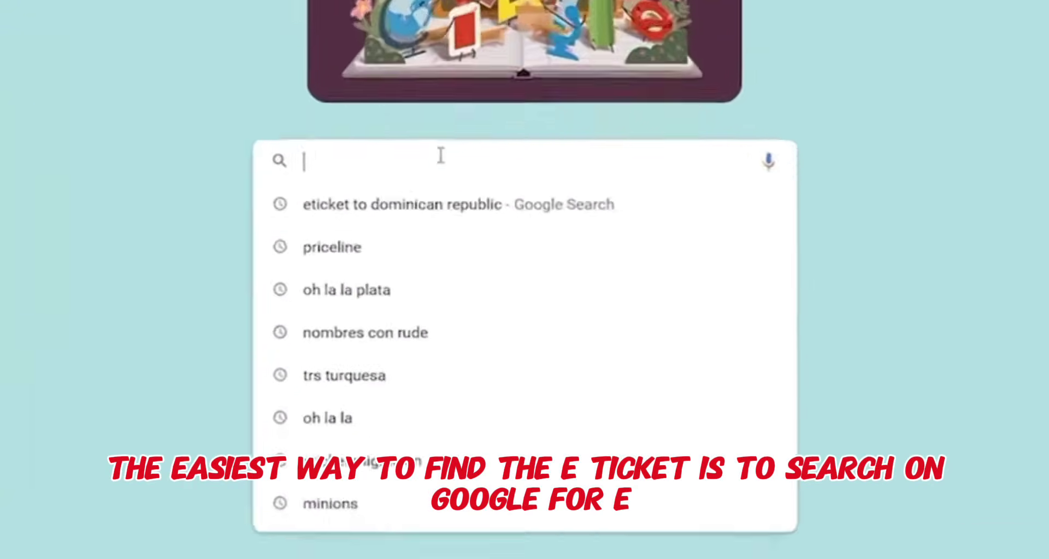
{"action": "type", "text": "etickdegt"}
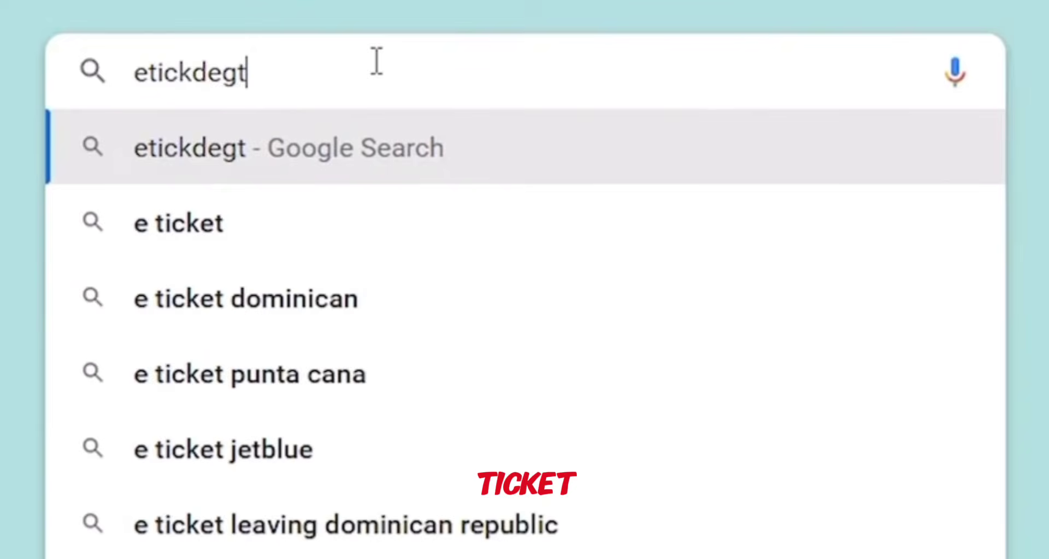
{"action": "key", "text": "BackSpace"}
{"action": "key", "text": "BackSpace"}
{"action": "key", "text": "BackSpace"}
{"action": "key", "text": "BackSpace"}
{"action": "key", "text": "BackSpace"}
{"action": "type", "text": "ke"}
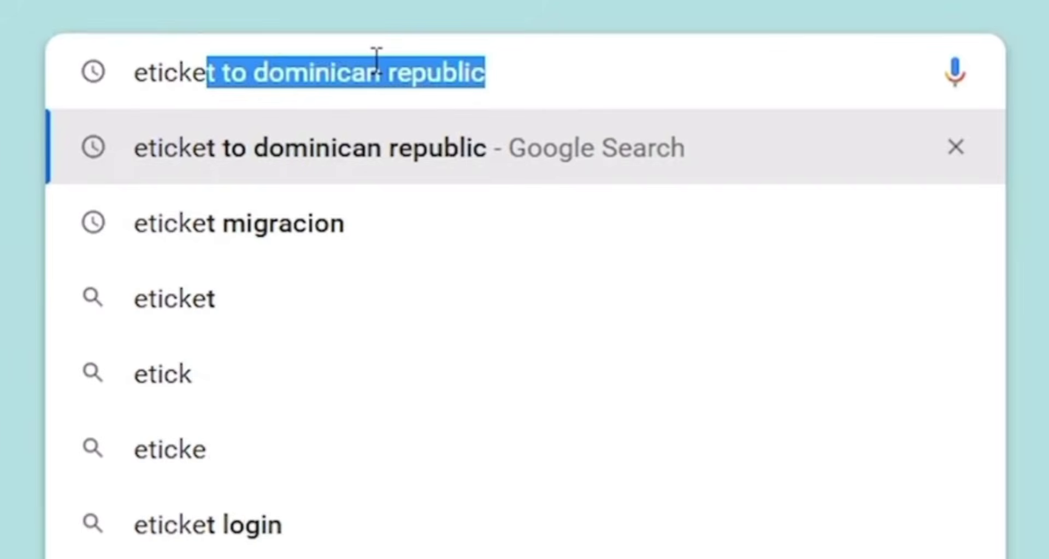
{"action": "type", "text": "t dom"}
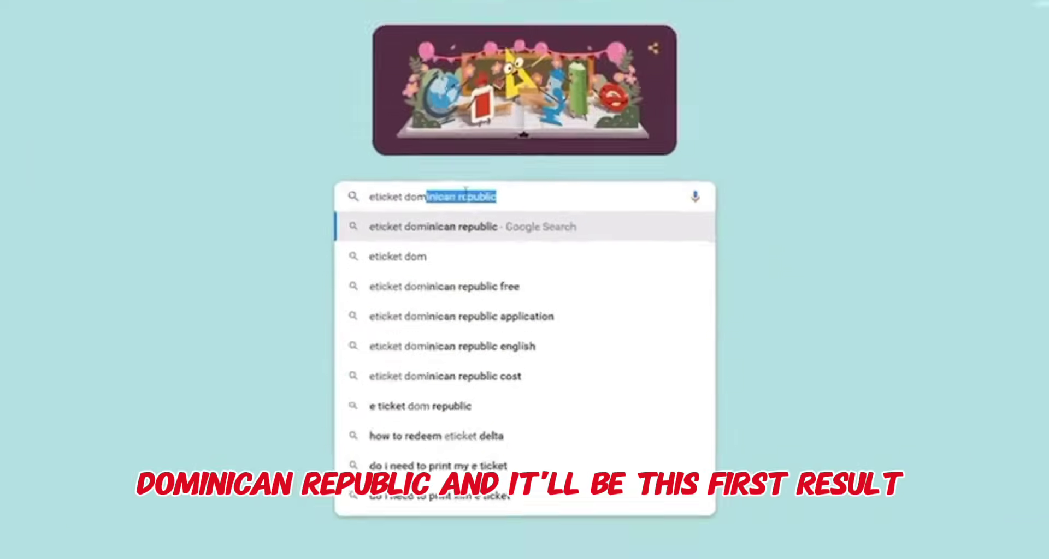
{"action": "key", "text": "Return"}
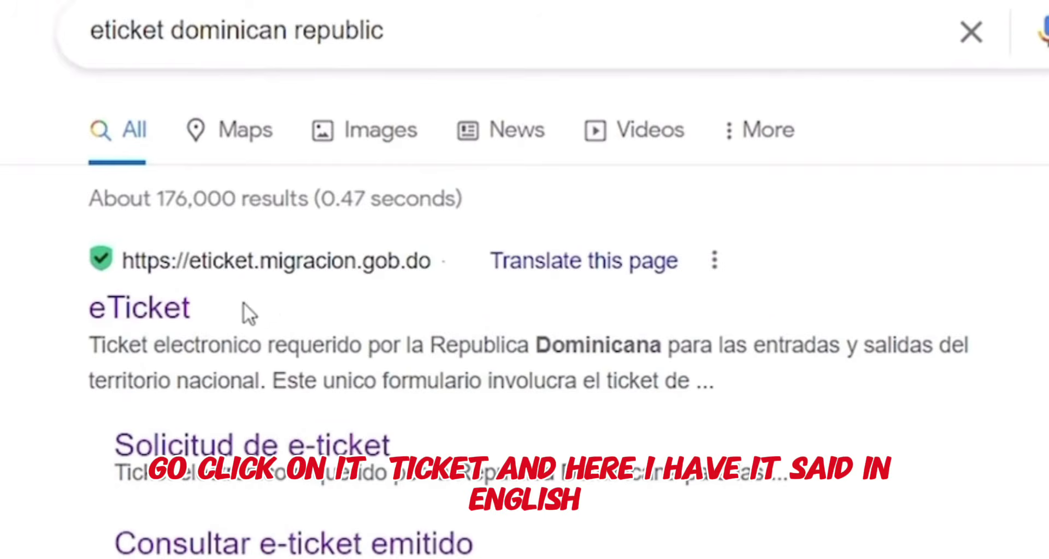
{"action": "left_click", "coordinate": [152, 312]}
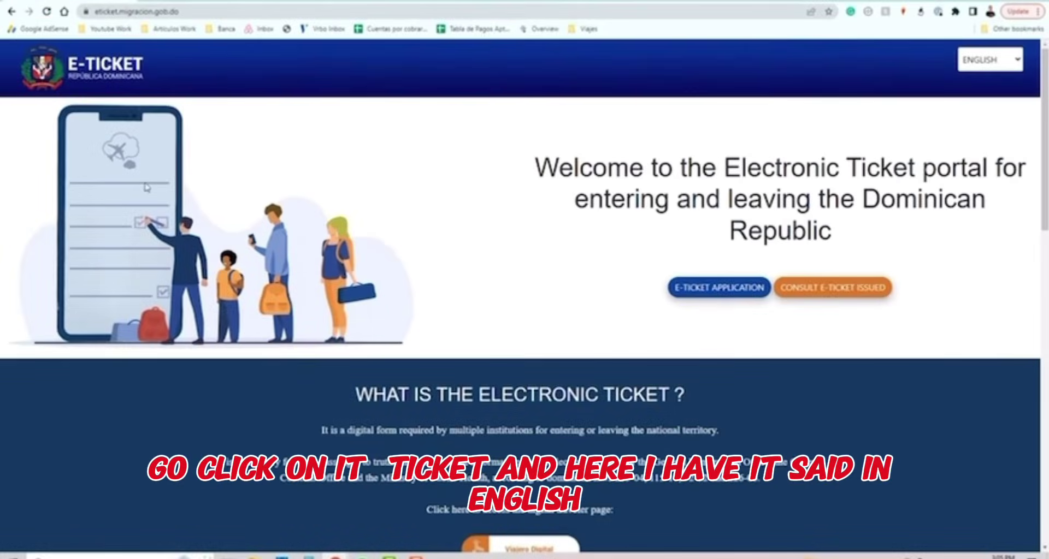
{"action": "left_click", "coordinate": [1014, 65]}
{"action": "left_click", "coordinate": [994, 80]}
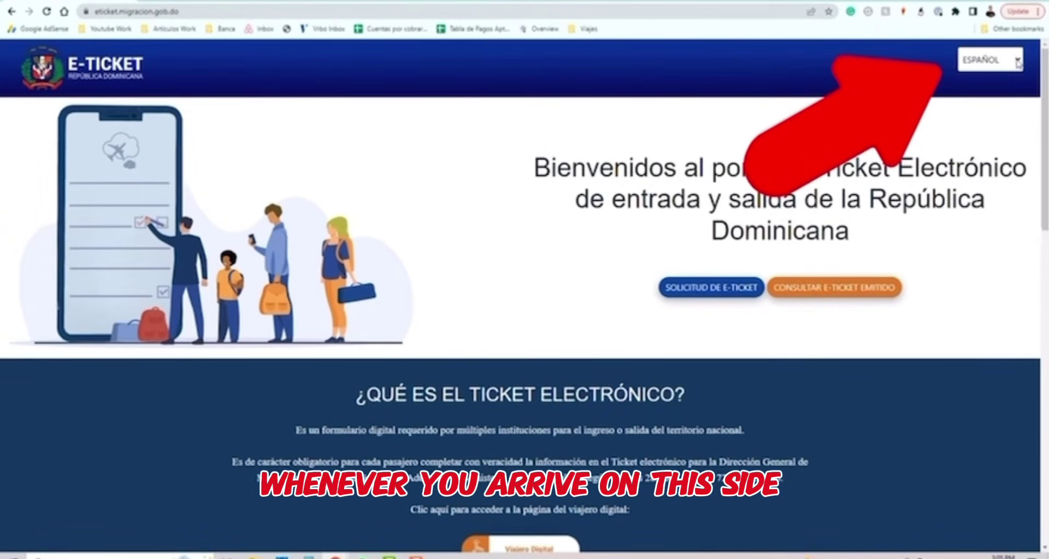
{"action": "left_click", "coordinate": [1016, 66]}
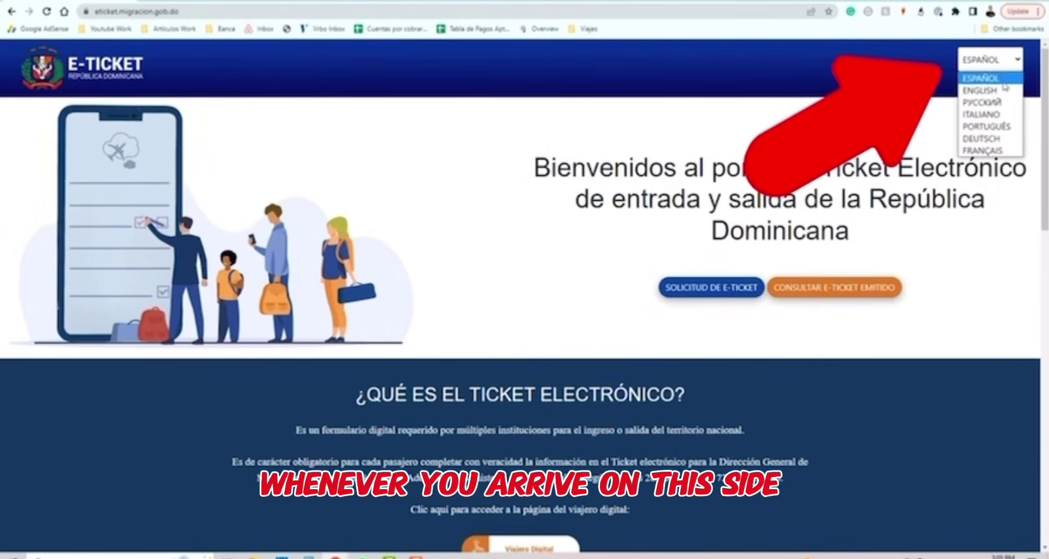
{"action": "left_click", "coordinate": [1004, 90]}
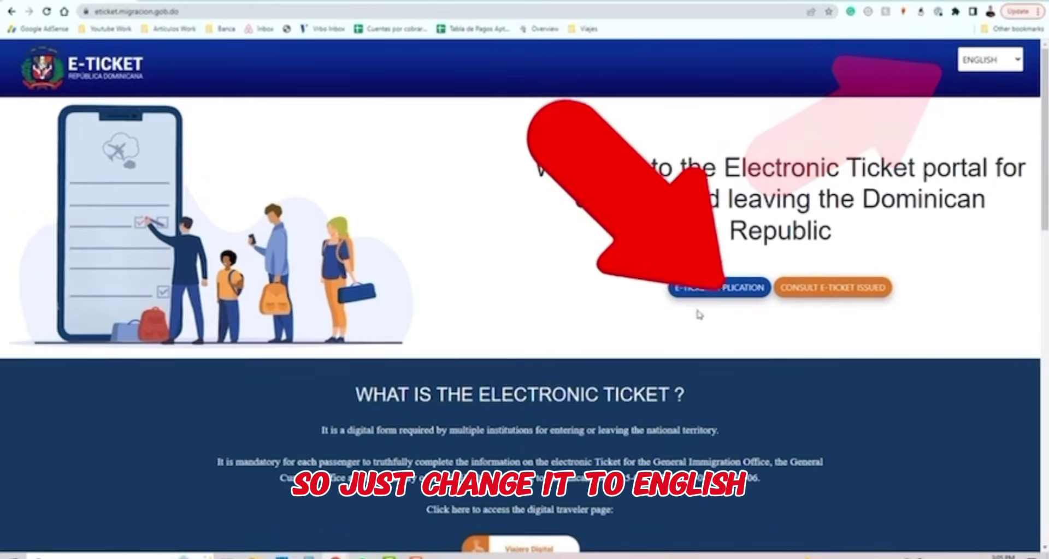
{"action": "mouse_move", "coordinate": [717, 294]}
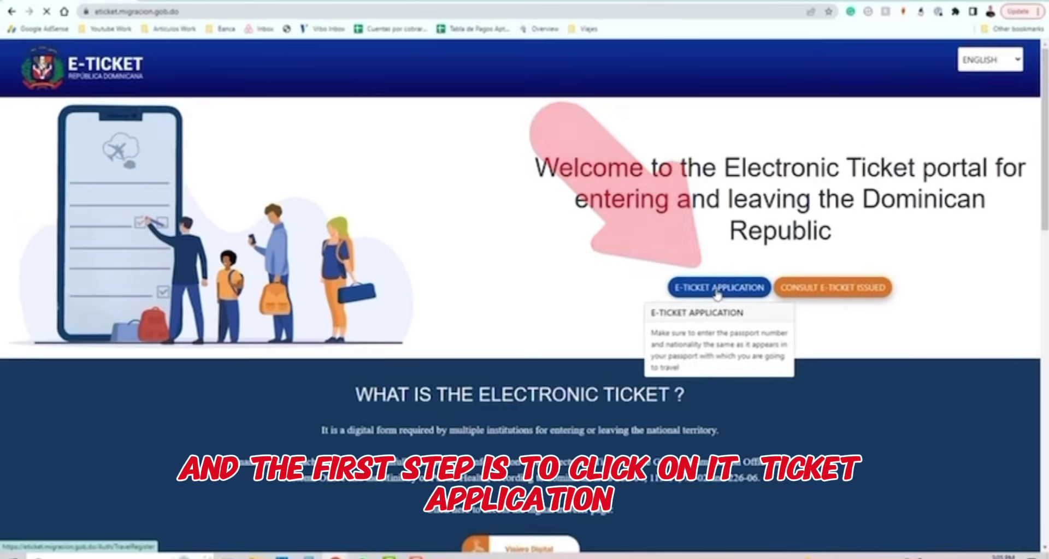
Start an E-Ticket application travelling with 4 companions, pass the reCAPTCHA and submit it.
{"action": "left_click", "coordinate": [716, 289]}
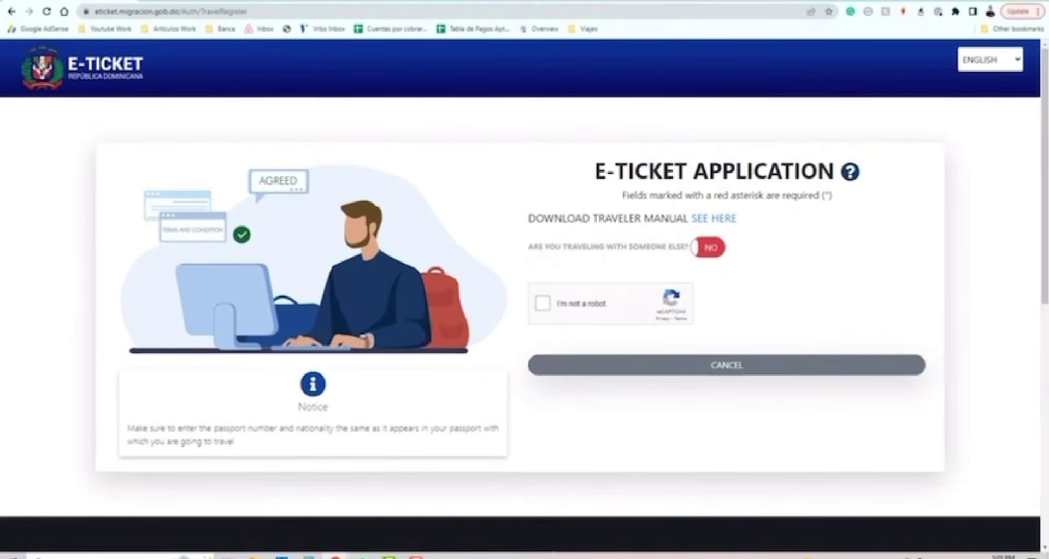
{"action": "left_click_drag", "start_coordinate": [588, 173], "coordinate": [837, 173]}
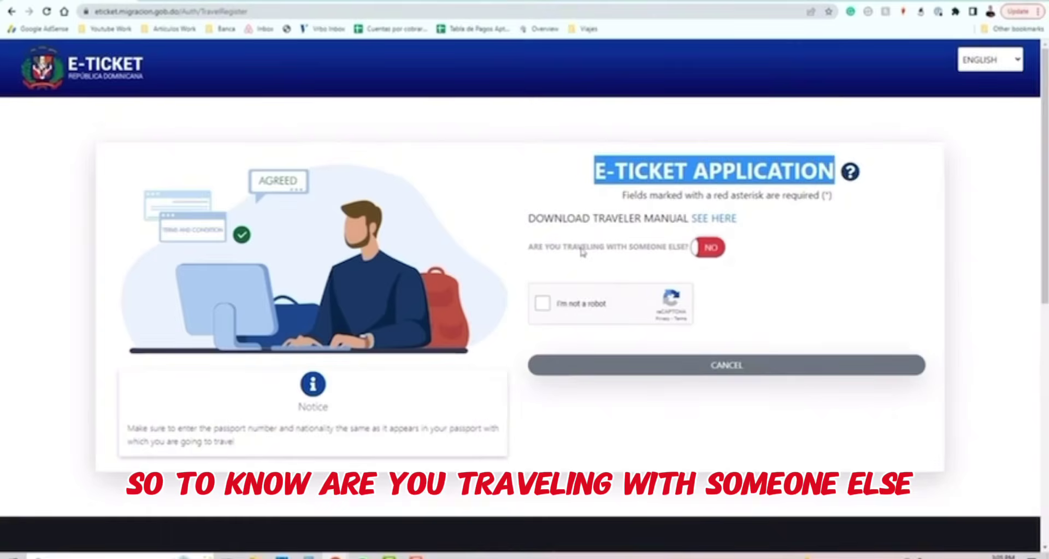
{"action": "left_click", "coordinate": [708, 250]}
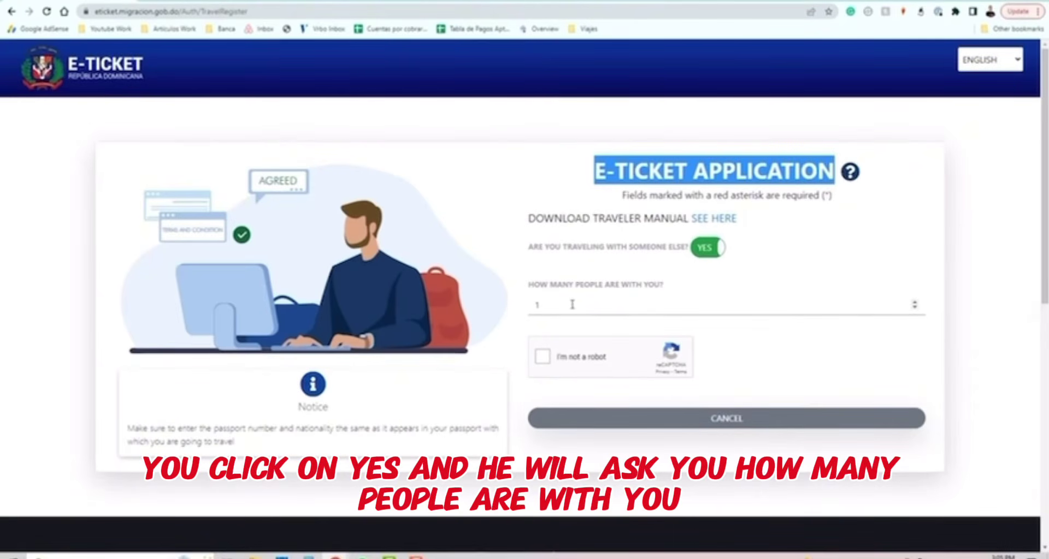
{"action": "double_click", "coordinate": [542, 304]}
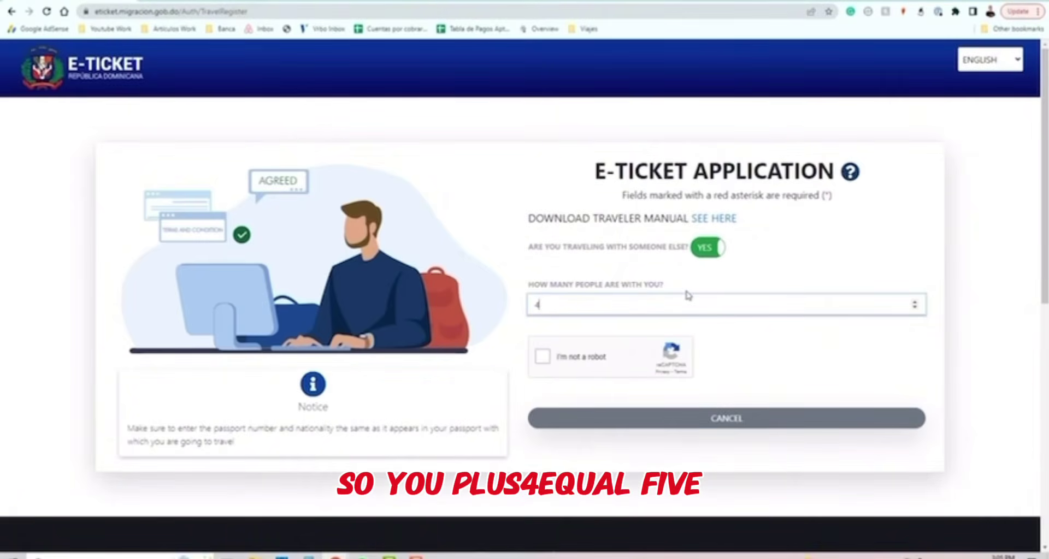
{"action": "left_click", "coordinate": [542, 358]}
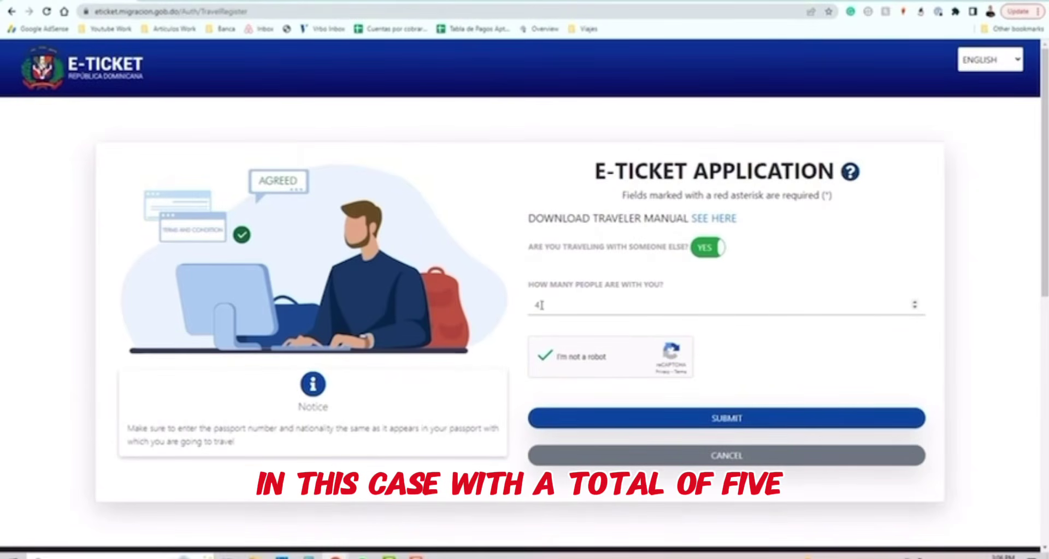
{"action": "left_click", "coordinate": [734, 421]}
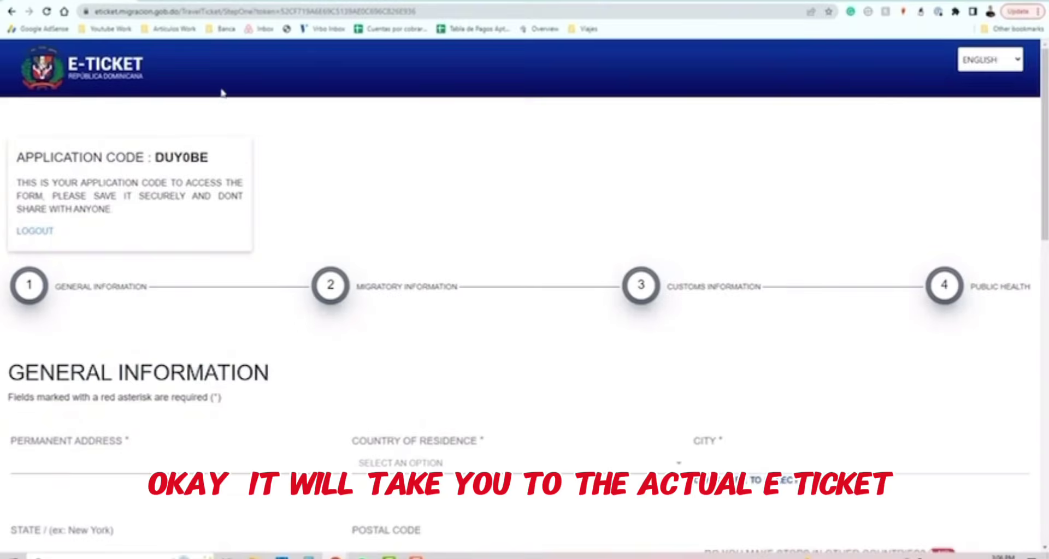
Review the General Information form and its permanent address entry.
{"action": "scroll", "coordinate": [503, 245], "scroll_direction": "down", "scroll_amount": 10}
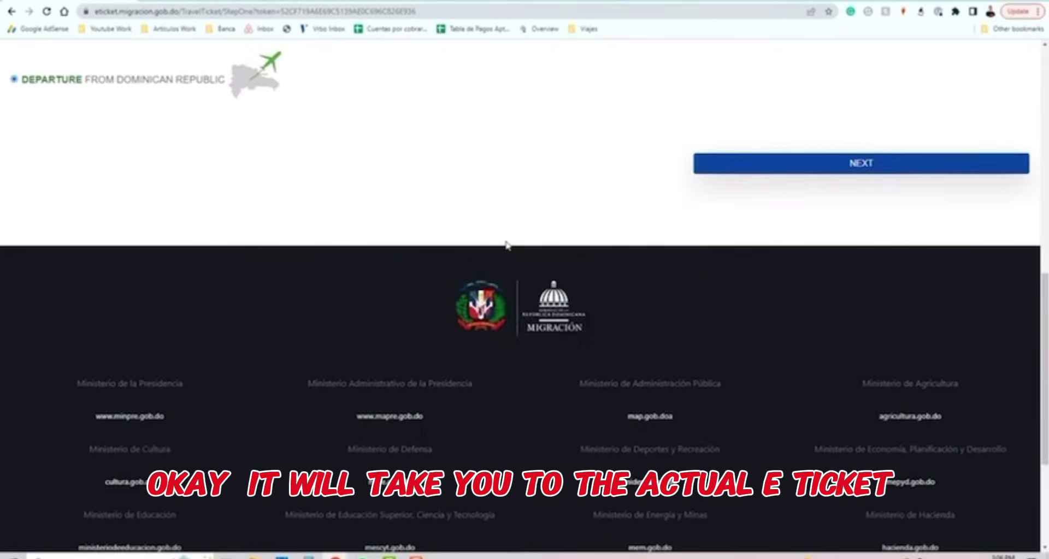
{"action": "scroll", "coordinate": [507, 249], "scroll_direction": "up", "scroll_amount": 7}
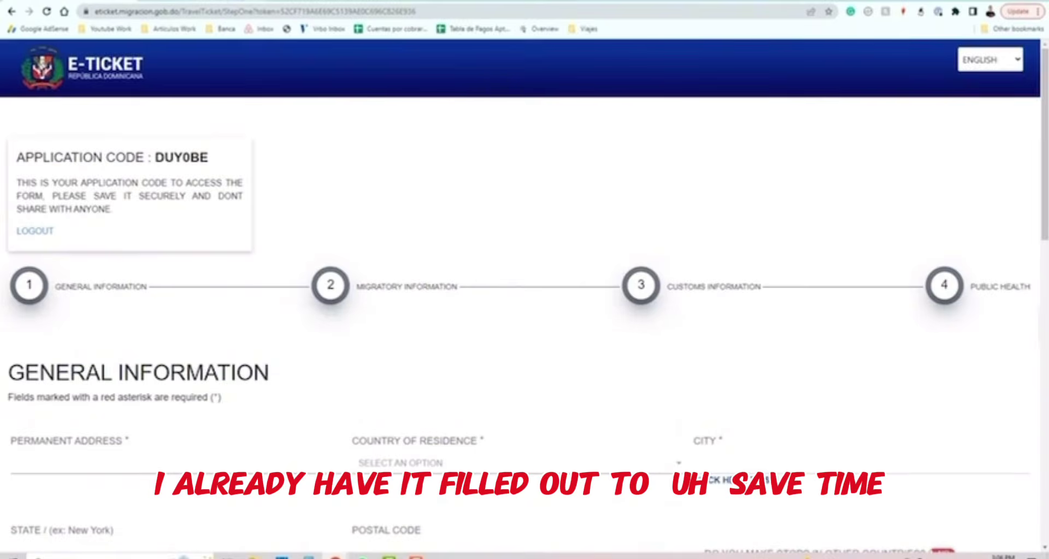
{"action": "scroll", "coordinate": [525, 280], "scroll_direction": "down", "scroll_amount": 3}
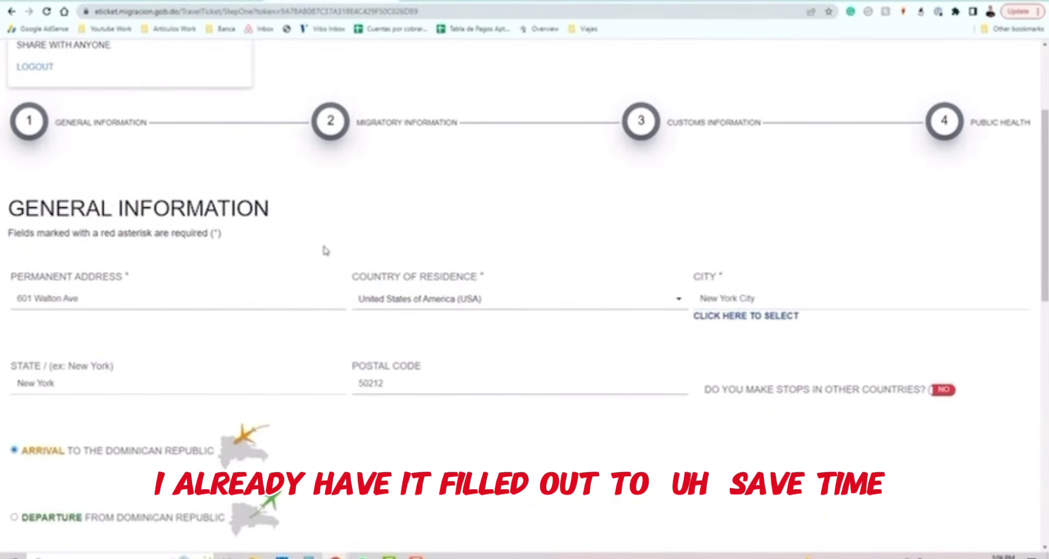
{"action": "scroll", "coordinate": [343, 247], "scroll_direction": "up", "scroll_amount": 3}
{"action": "scroll", "coordinate": [340, 241], "scroll_direction": "down", "scroll_amount": 3}
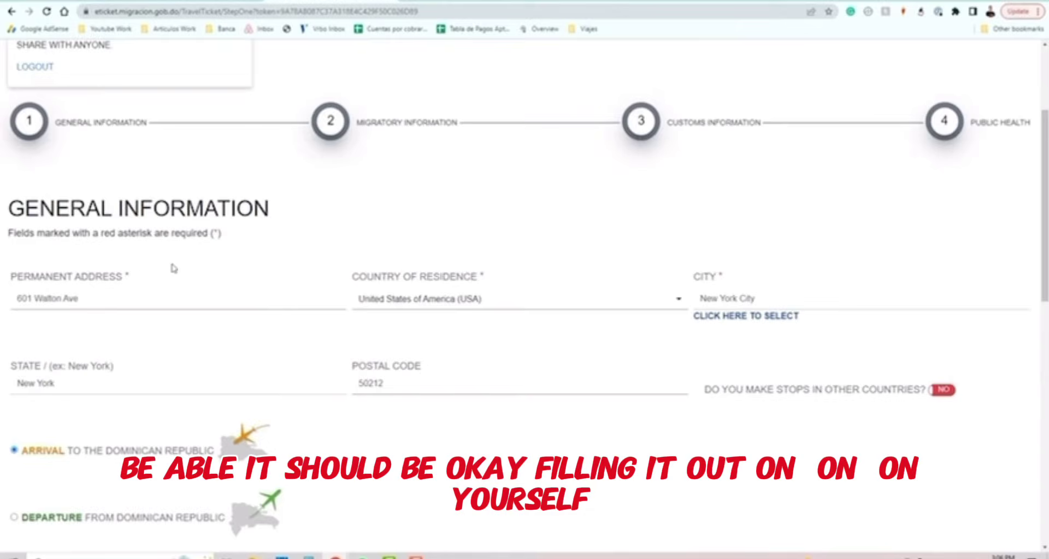
{"action": "left_click_drag", "start_coordinate": [101, 299], "coordinate": [2, 298]}
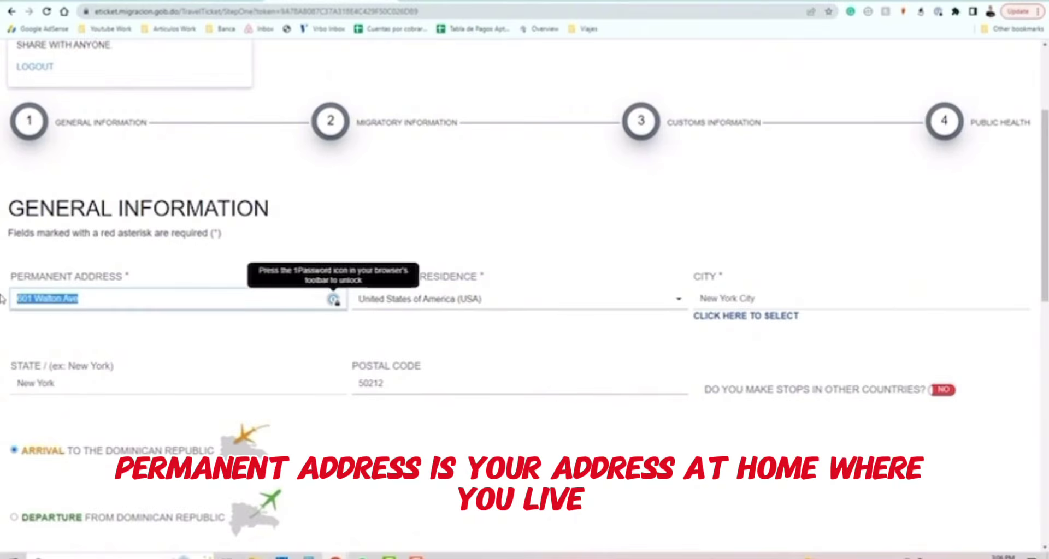
{"action": "left_click", "coordinate": [514, 271]}
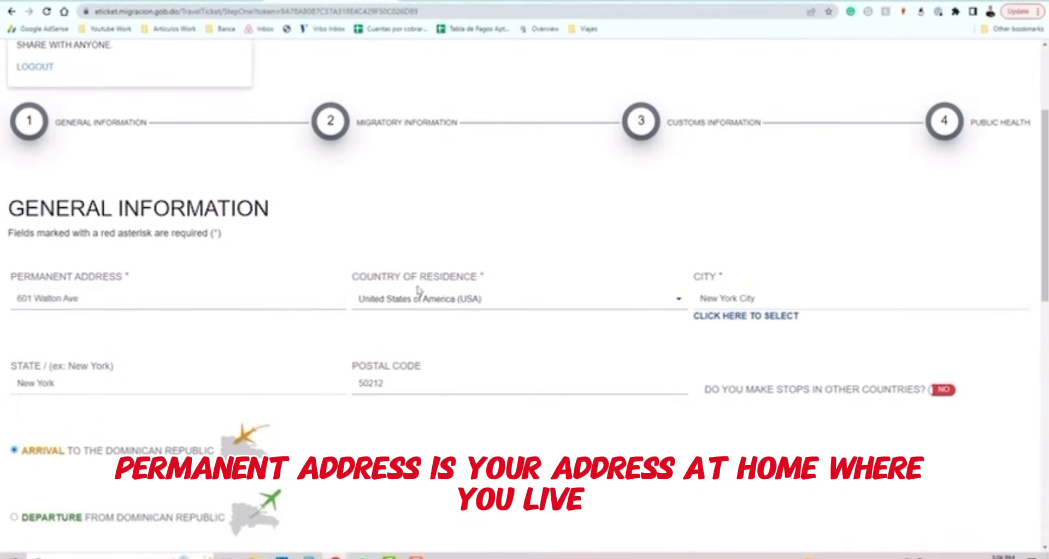
Keep United States of America (USA) as country of residence and bring up the City lookup.
{"action": "left_click", "coordinate": [608, 303]}
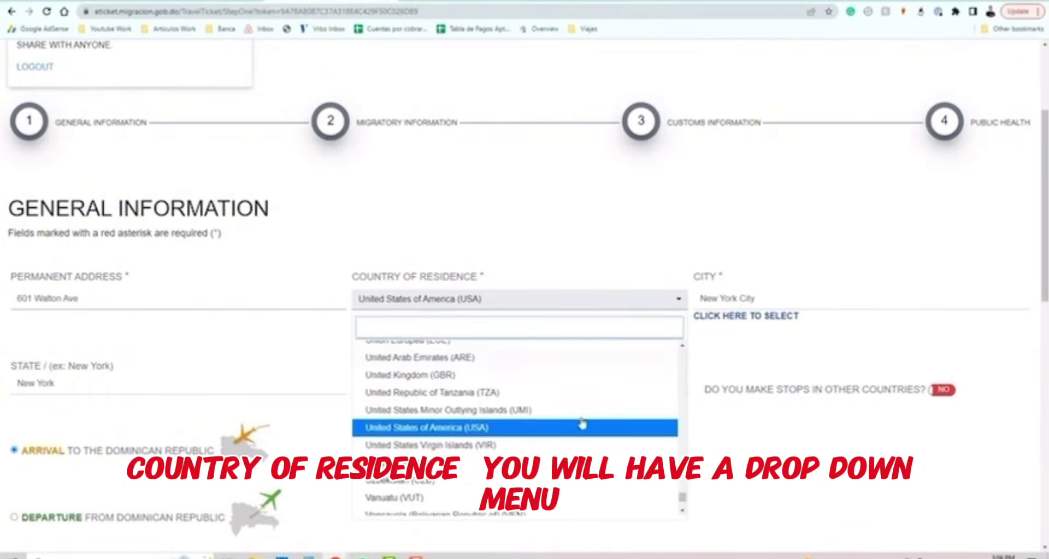
{"action": "left_click", "coordinate": [474, 430]}
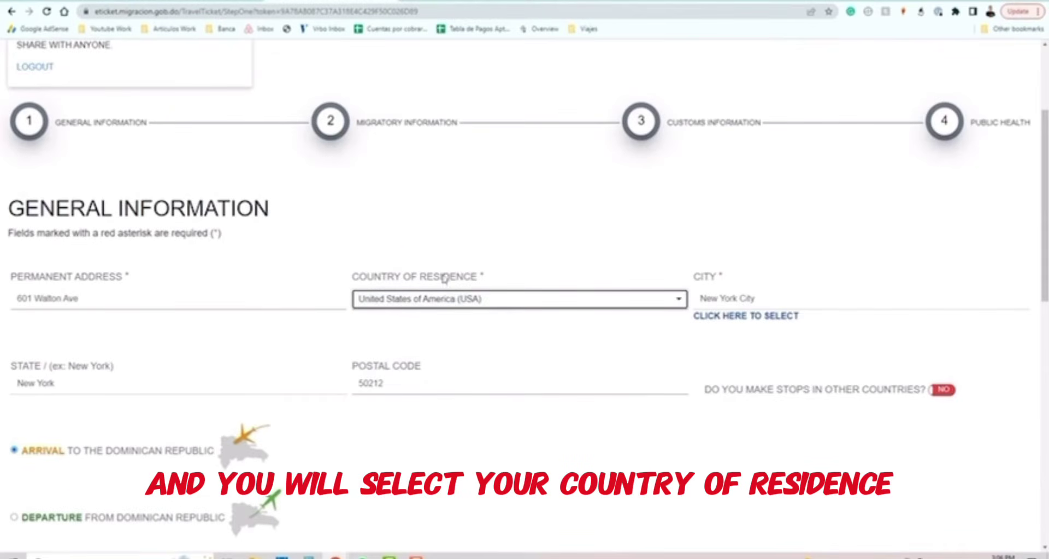
{"action": "left_click", "coordinate": [744, 298]}
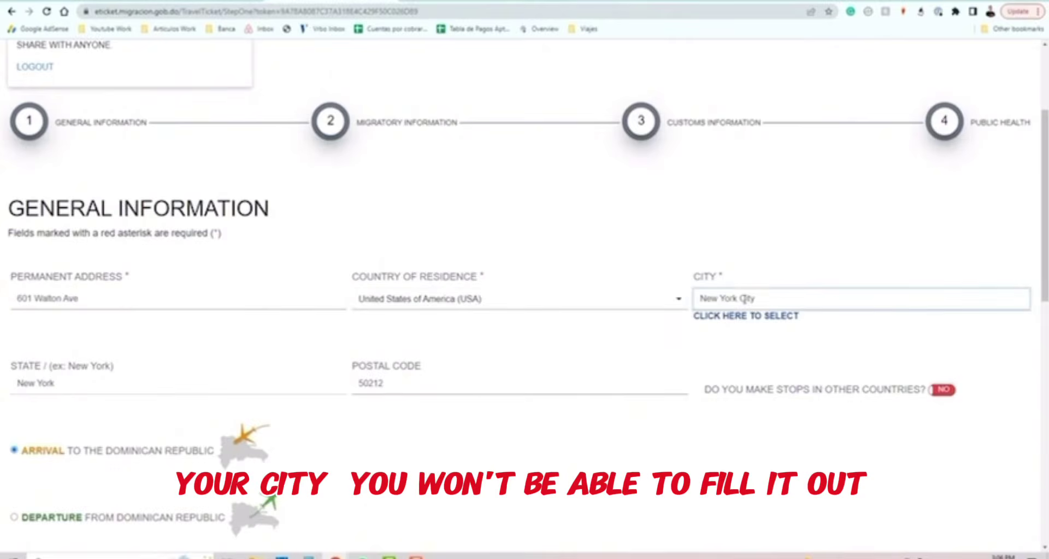
{"action": "left_click_drag", "start_coordinate": [777, 298], "coordinate": [663, 298]}
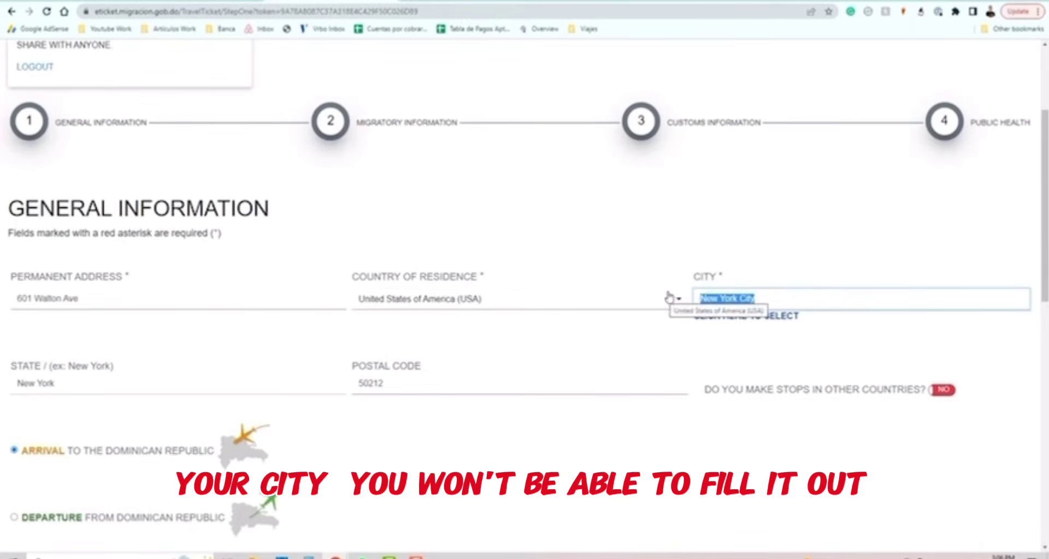
{"action": "left_click", "coordinate": [761, 322]}
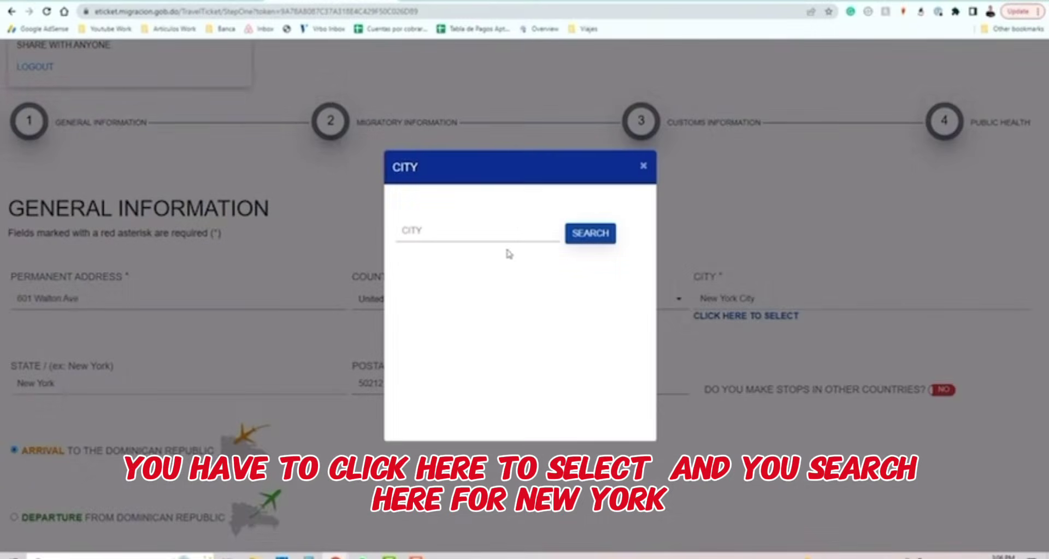
Search the city list for 'ne' and pick New York City.
{"action": "left_click", "coordinate": [507, 233]}
{"action": "type", "text": "new york"}
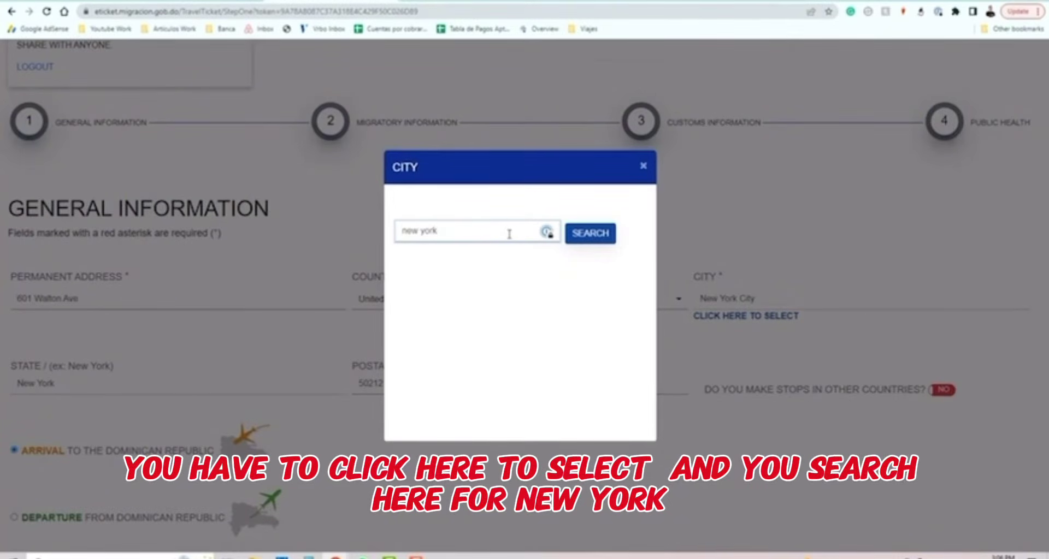
{"action": "left_click", "coordinate": [599, 234]}
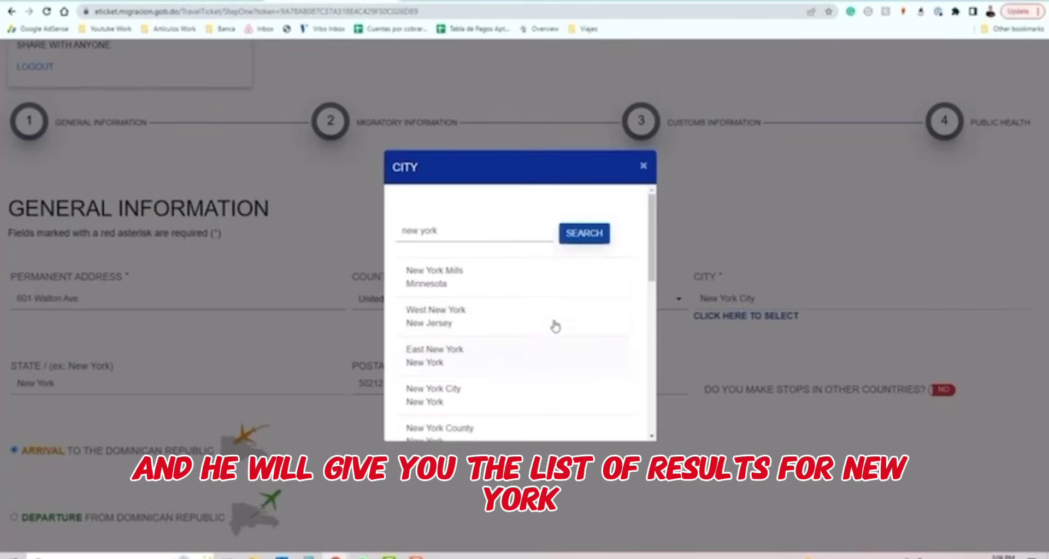
{"action": "scroll", "coordinate": [517, 302], "scroll_direction": "down", "scroll_amount": 2}
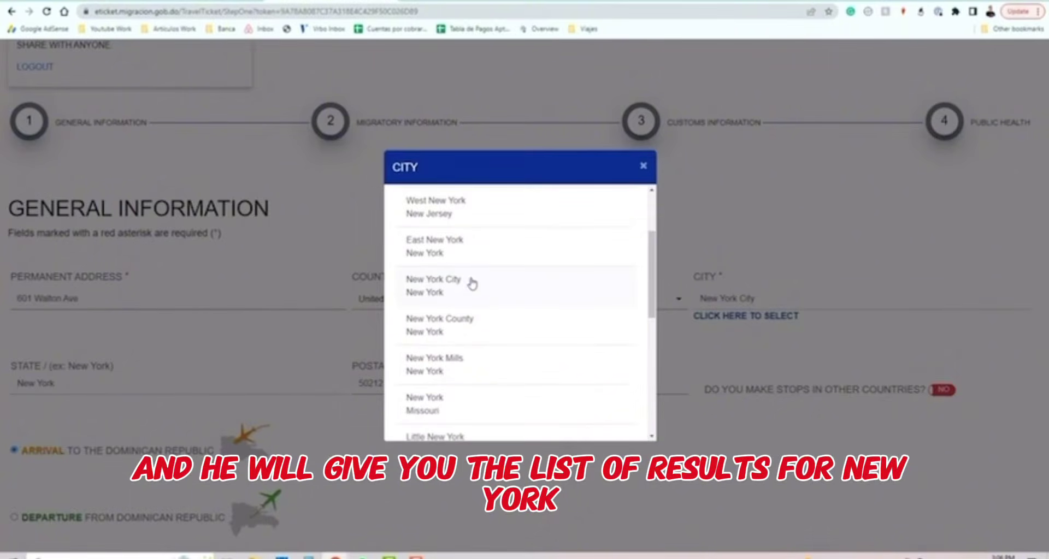
{"action": "left_click", "coordinate": [436, 292]}
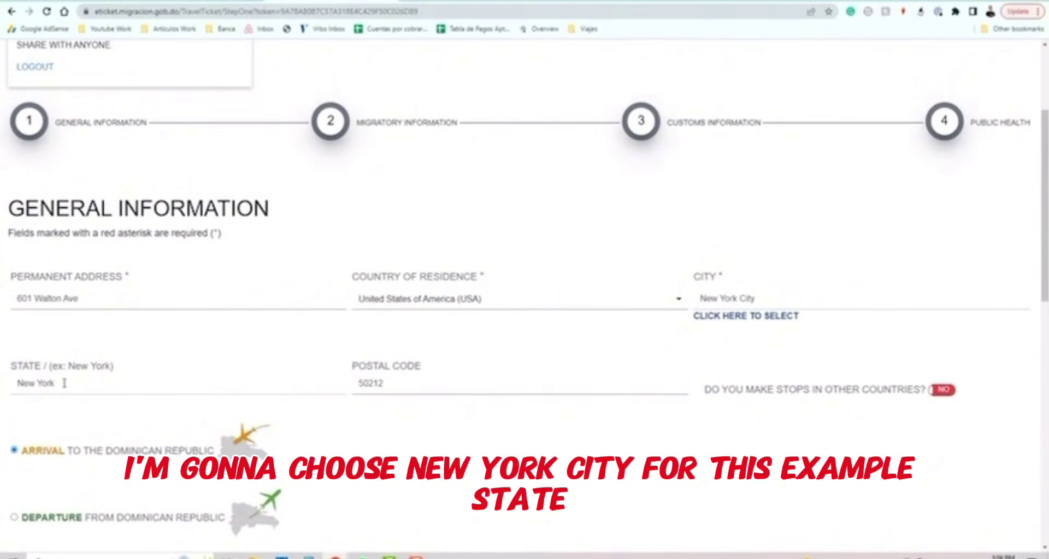
{"action": "left_click", "coordinate": [152, 382]}
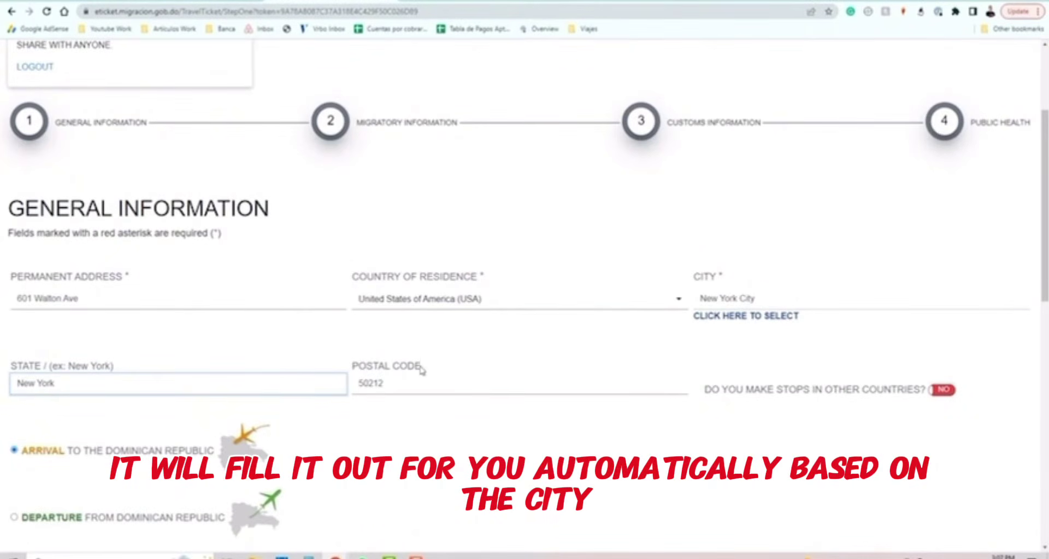
{"action": "key", "text": "Tab"}
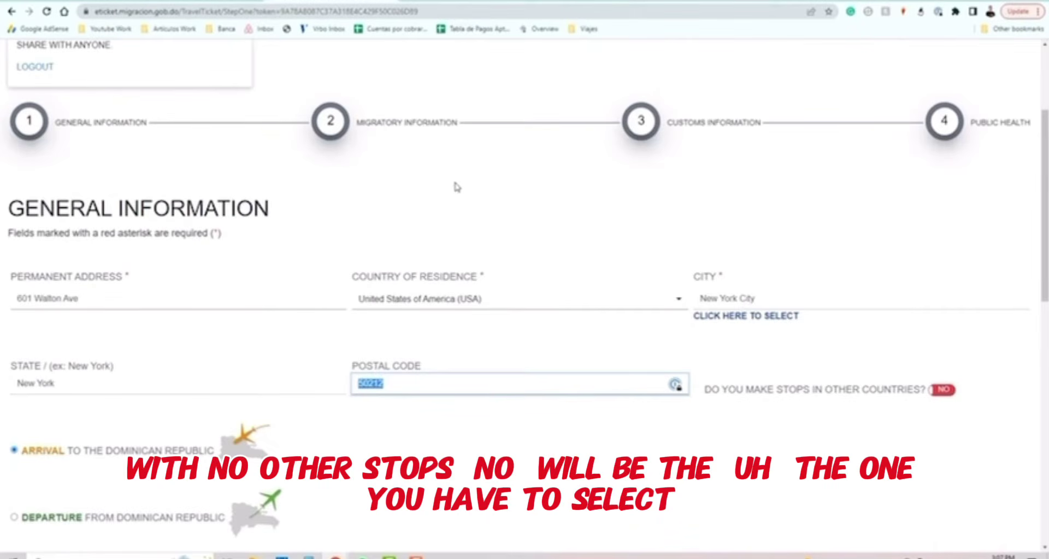
{"action": "scroll", "coordinate": [466, 234], "scroll_direction": "down", "scroll_amount": 1}
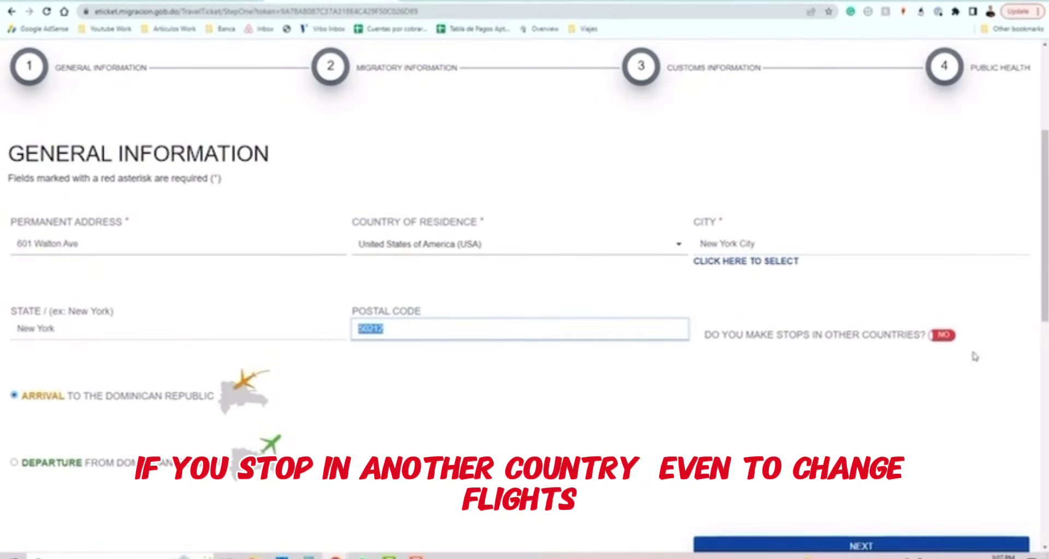
{"action": "left_click", "coordinate": [945, 336]}
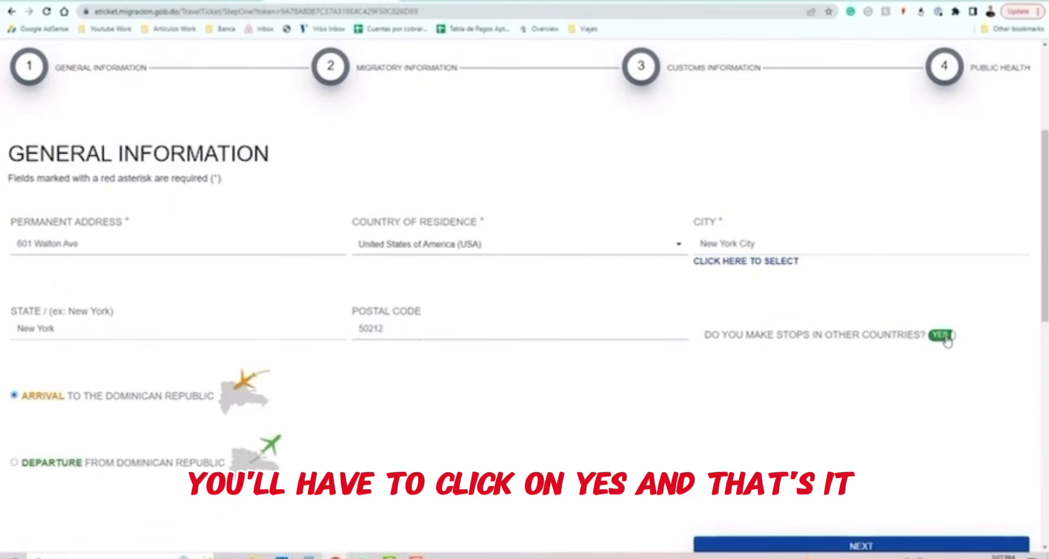
{"action": "left_click", "coordinate": [946, 337]}
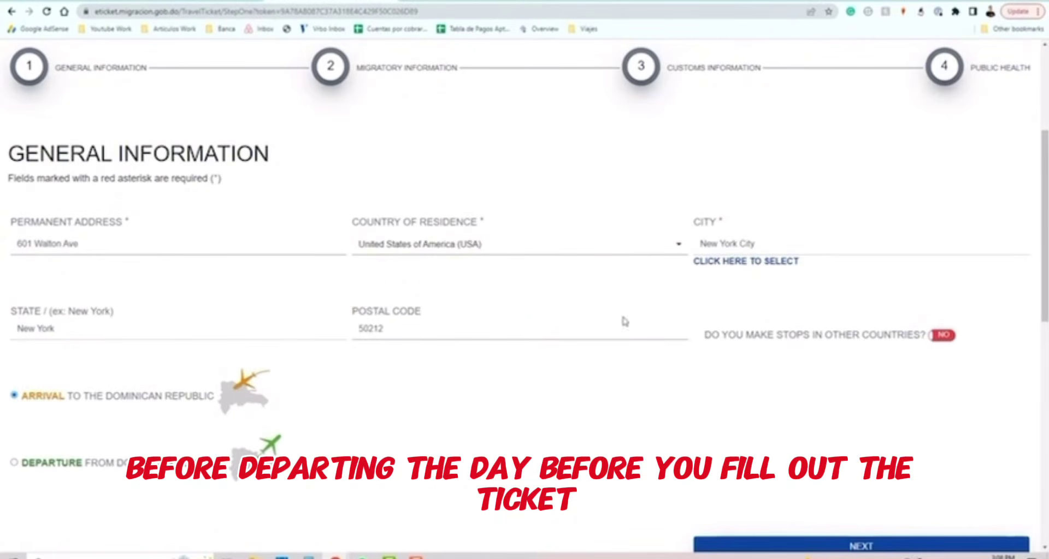
Scroll down the General Information form toward the NEXT button.
{"action": "scroll", "coordinate": [878, 421], "scroll_direction": "down", "scroll_amount": 2}
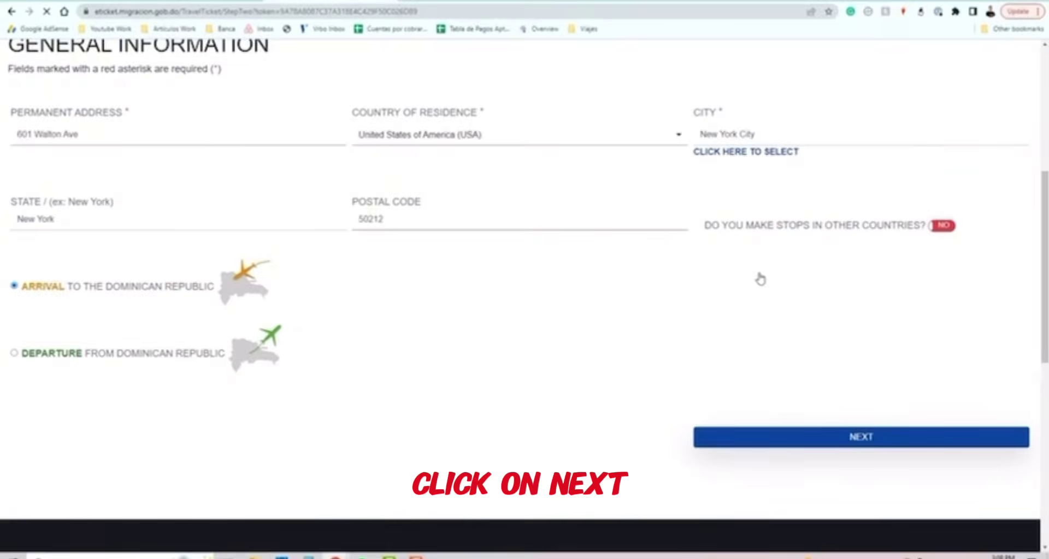
Check the names, gender and United States place of birth fields.
{"action": "scroll", "coordinate": [568, 298], "scroll_direction": "down", "scroll_amount": 5}
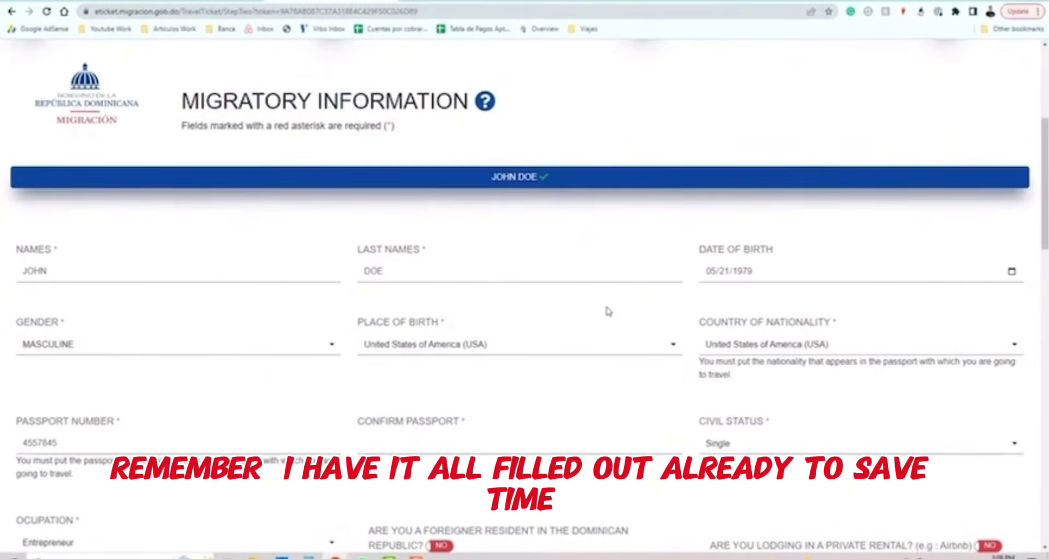
{"action": "scroll", "coordinate": [604, 309], "scroll_direction": "down", "scroll_amount": 4}
{"action": "scroll", "coordinate": [590, 321], "scroll_direction": "up", "scroll_amount": 4}
{"action": "left_click", "coordinate": [65, 274]}
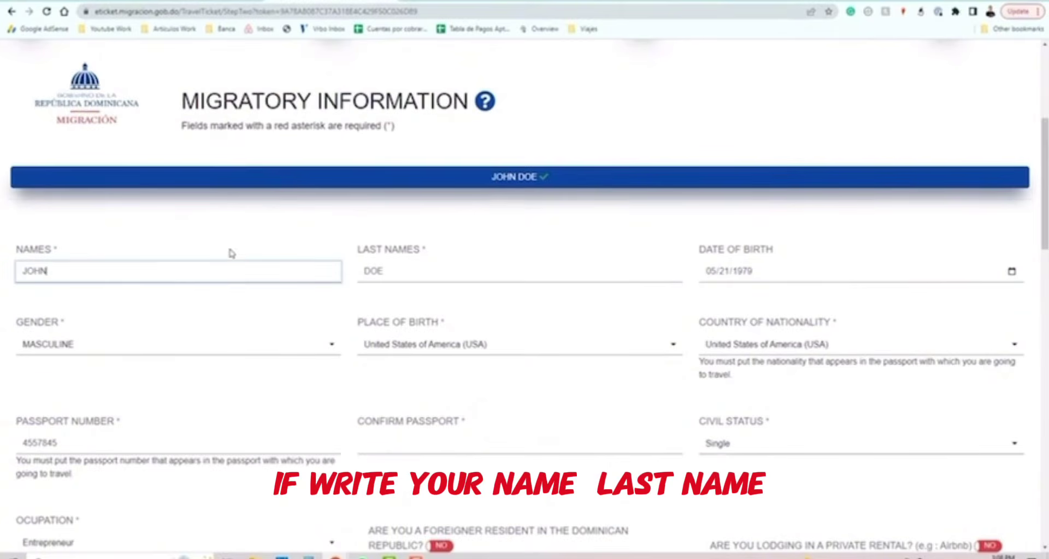
{"action": "left_click", "coordinate": [422, 272]}
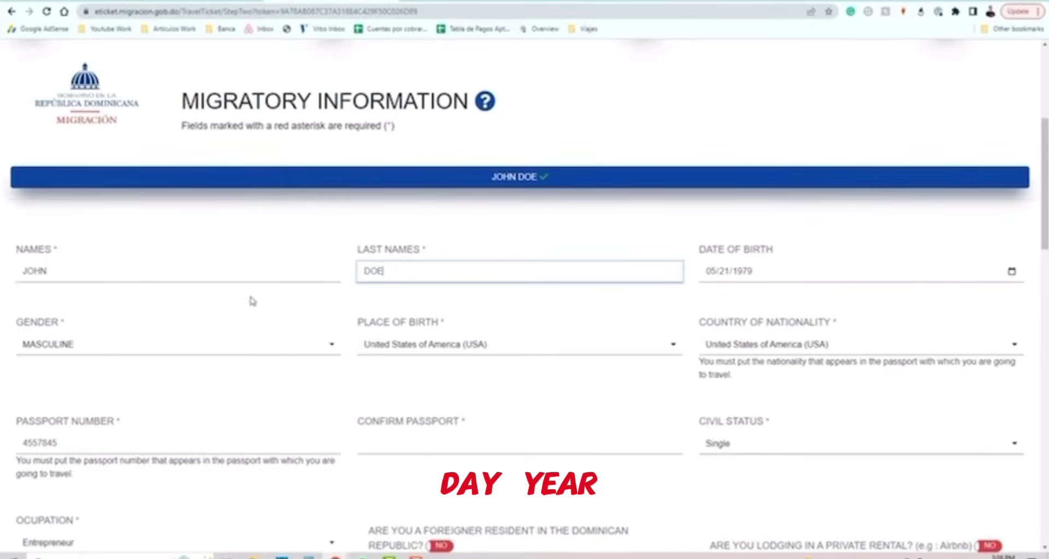
{"action": "left_click", "coordinate": [204, 345]}
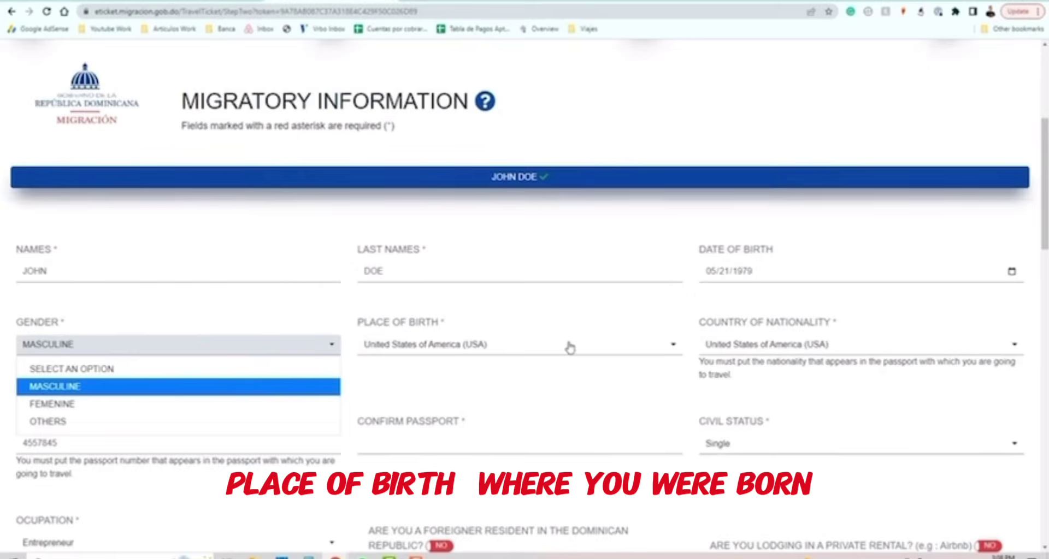
{"action": "left_click", "coordinate": [549, 350]}
{"action": "left_click", "coordinate": [549, 350]}
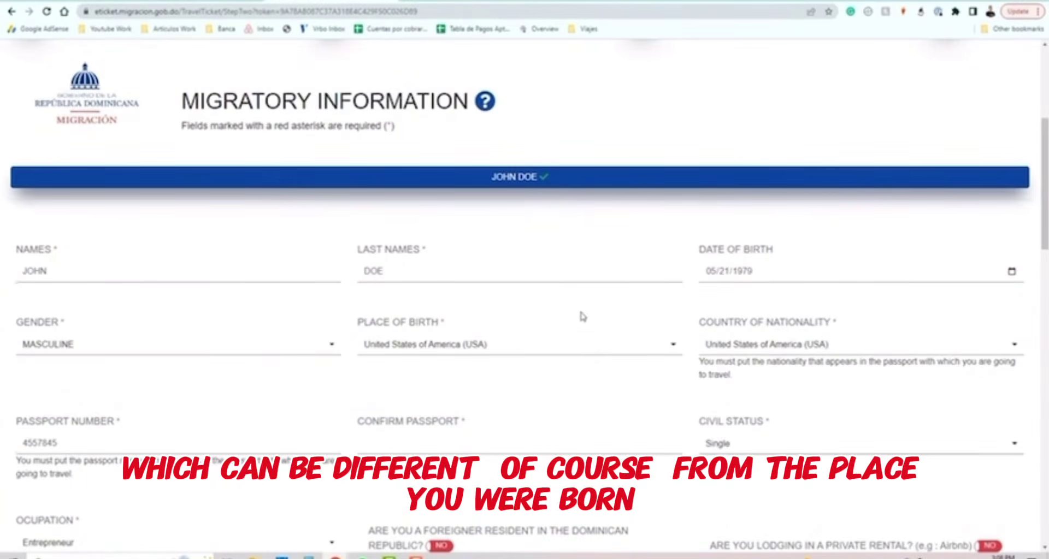
Enter the passport number in Confirm Passport and keep Single as civil status.
{"action": "scroll", "coordinate": [437, 372], "scroll_direction": "down", "scroll_amount": 1}
{"action": "scroll", "coordinate": [87, 382], "scroll_direction": "down", "scroll_amount": 2}
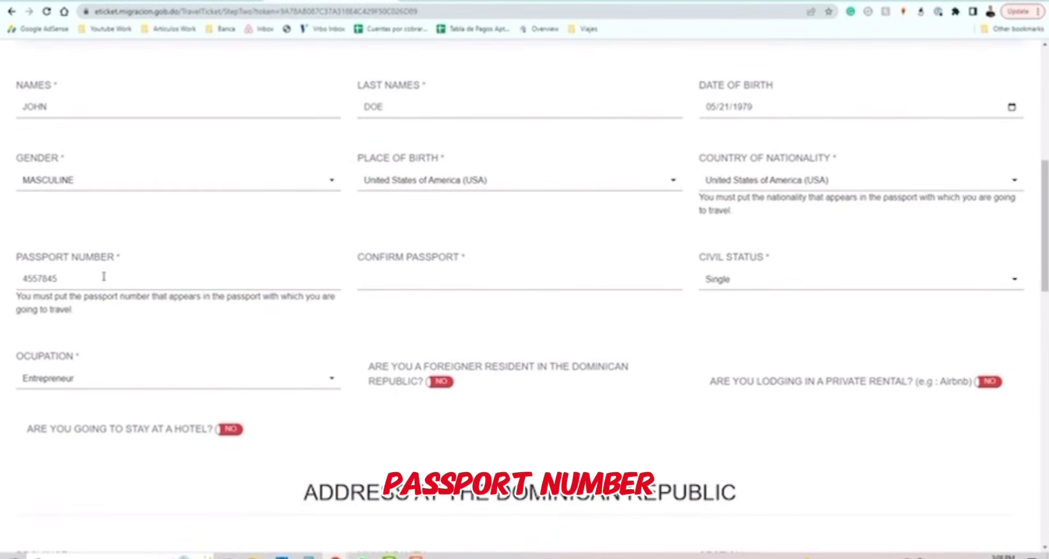
{"action": "left_click", "coordinate": [408, 276]}
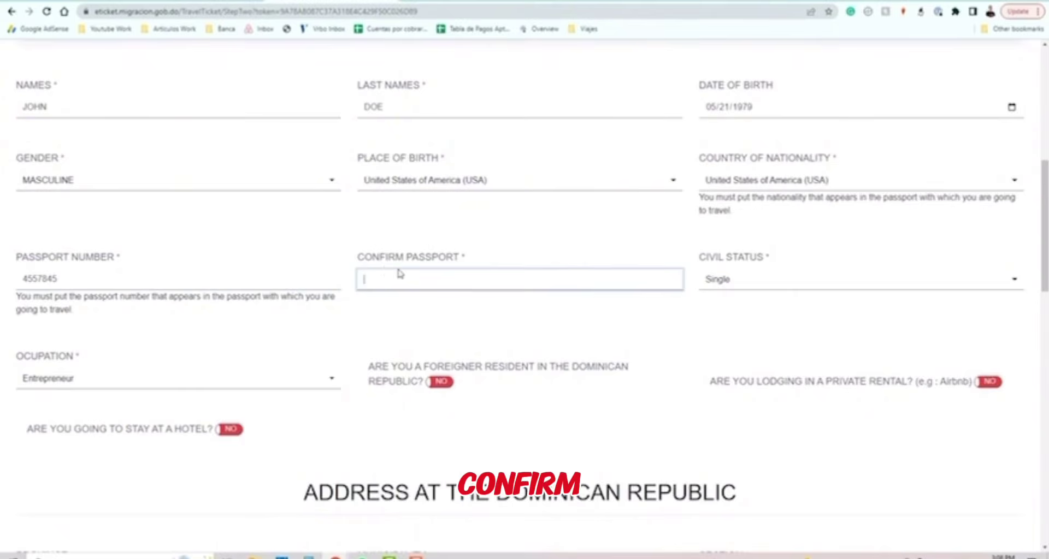
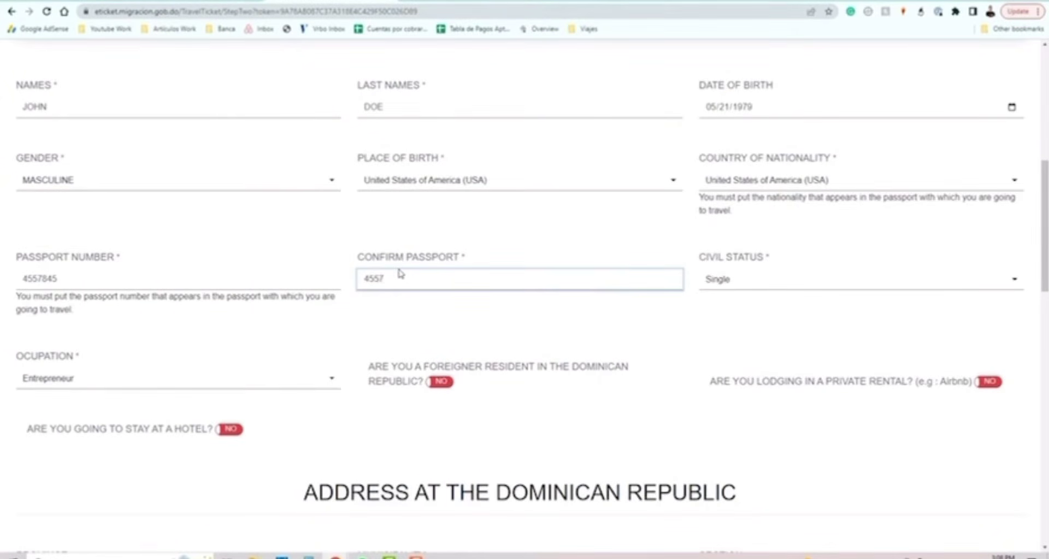
{"action": "left_click", "coordinate": [798, 279]}
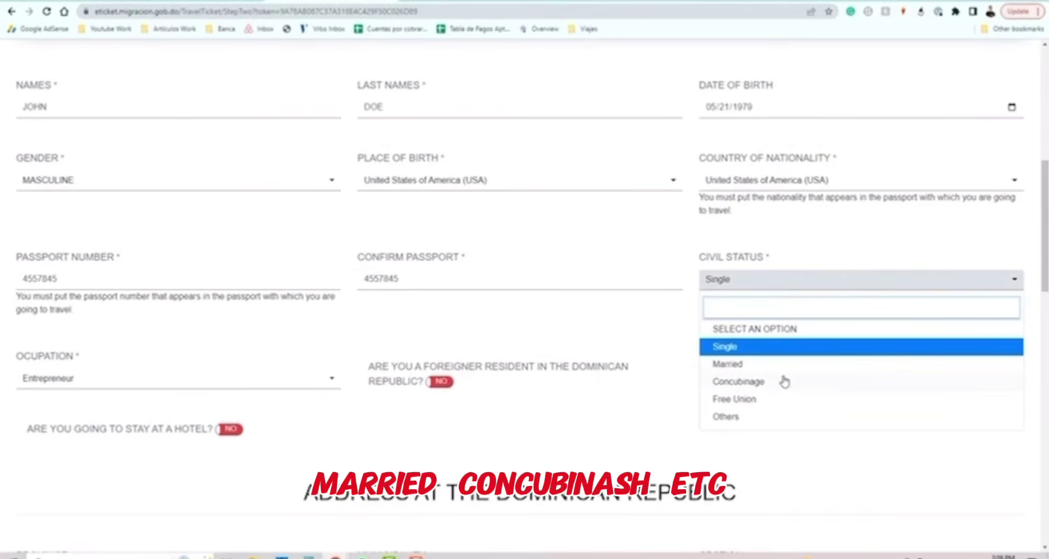
{"action": "left_click", "coordinate": [671, 251]}
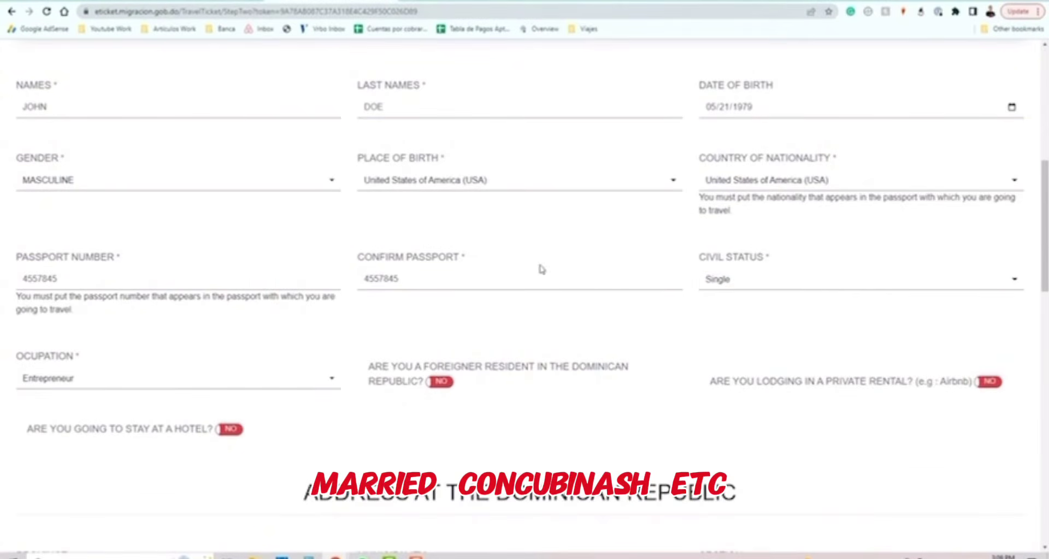
Change the occupation from Entrepreneur to Analyst.
{"action": "left_click", "coordinate": [110, 382]}
{"action": "scroll", "coordinate": [223, 457], "scroll_direction": "down", "scroll_amount": 5}
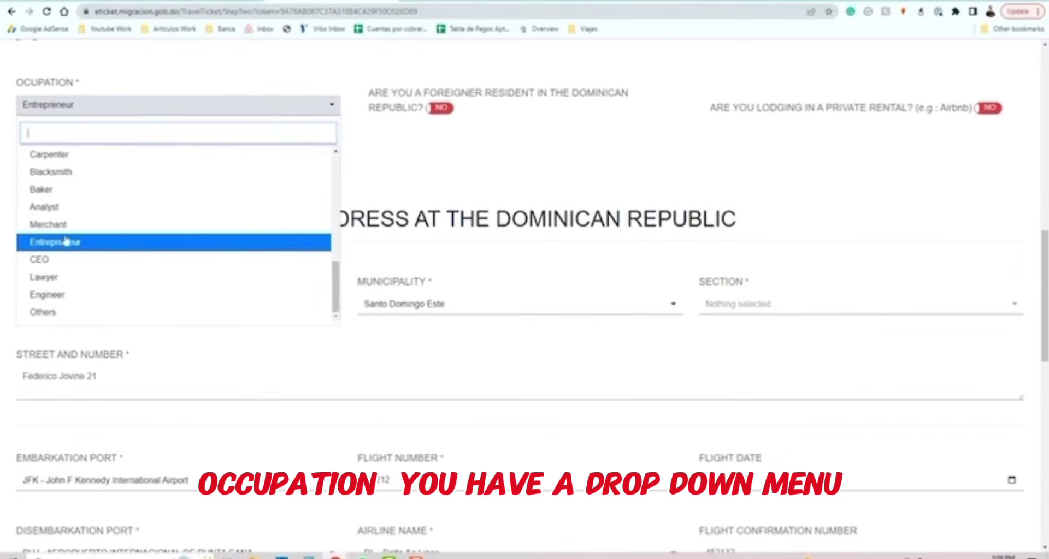
{"action": "left_click", "coordinate": [51, 209]}
{"action": "scroll", "coordinate": [355, 219], "scroll_direction": "up", "scroll_amount": 2}
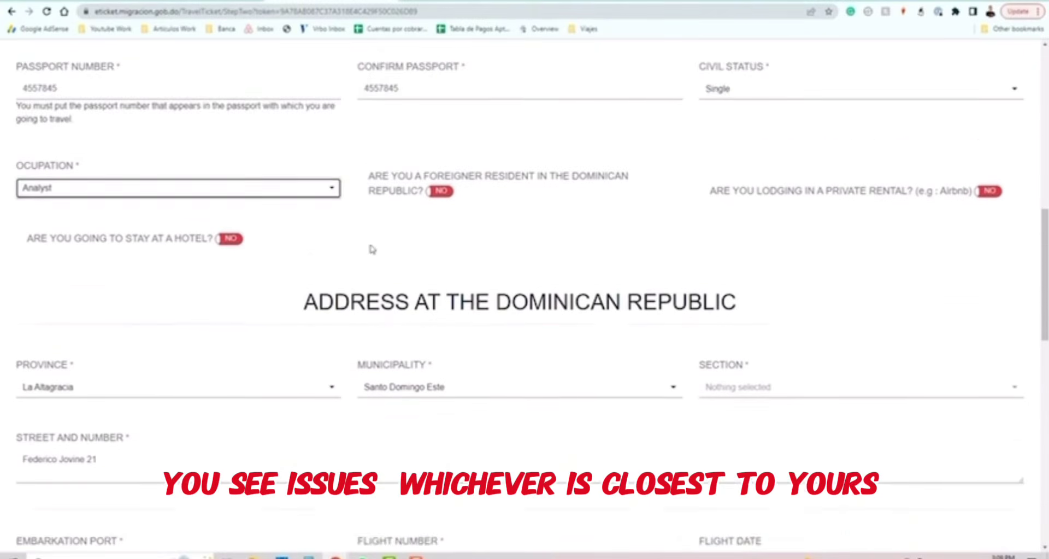
{"action": "scroll", "coordinate": [372, 251], "scroll_direction": "up", "scroll_amount": 1}
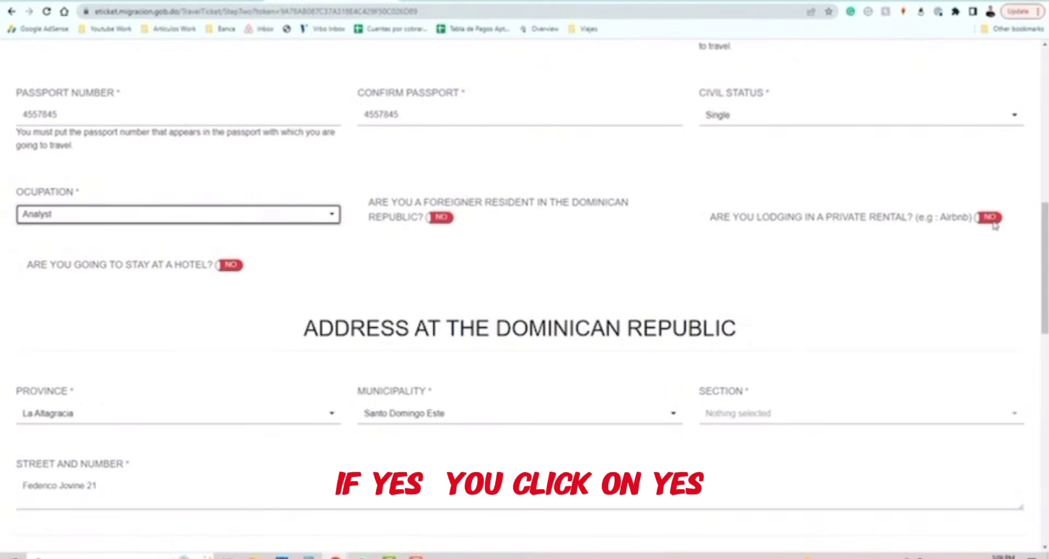
Pick Sivory Punta Cana as the hotel, then switch the stay-at-a-hotel answer to No.
{"action": "left_click", "coordinate": [989, 218]}
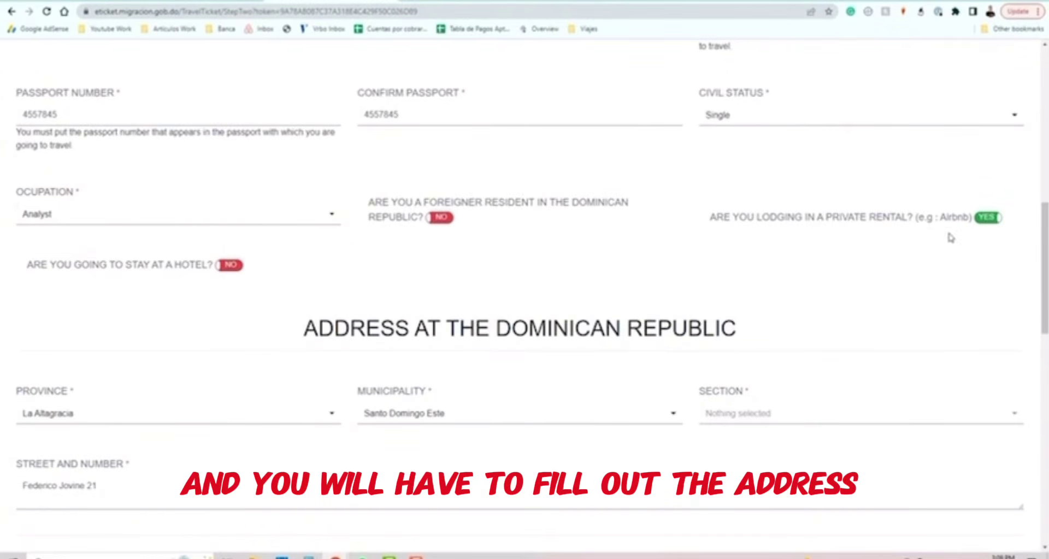
{"action": "left_click", "coordinate": [988, 218]}
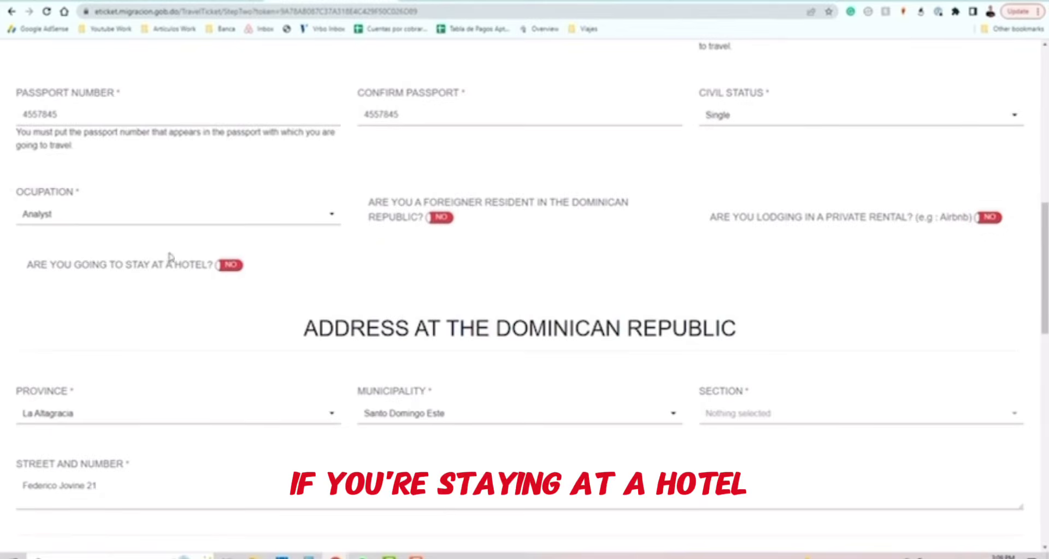
{"action": "left_click", "coordinate": [229, 265]}
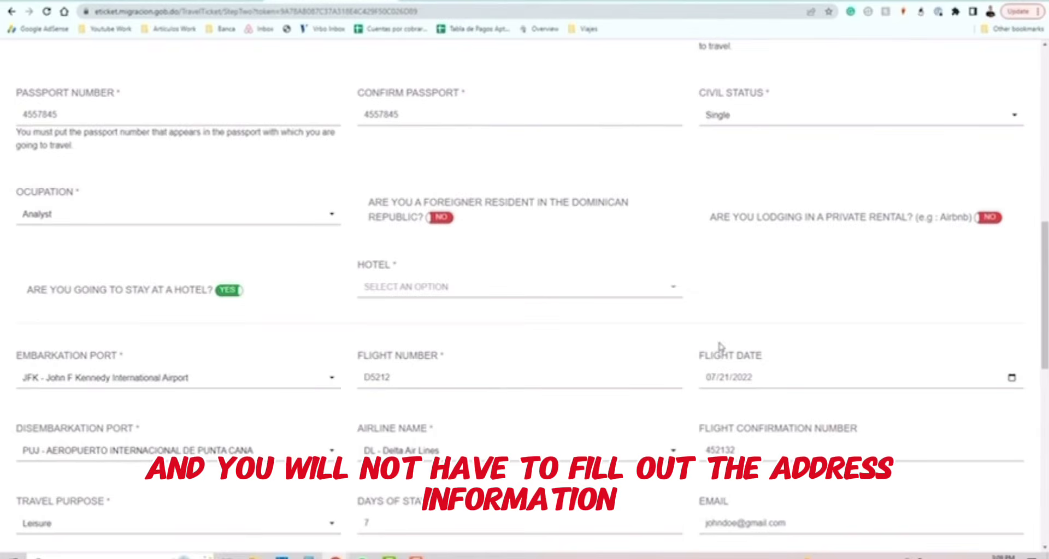
{"action": "left_click", "coordinate": [440, 287]}
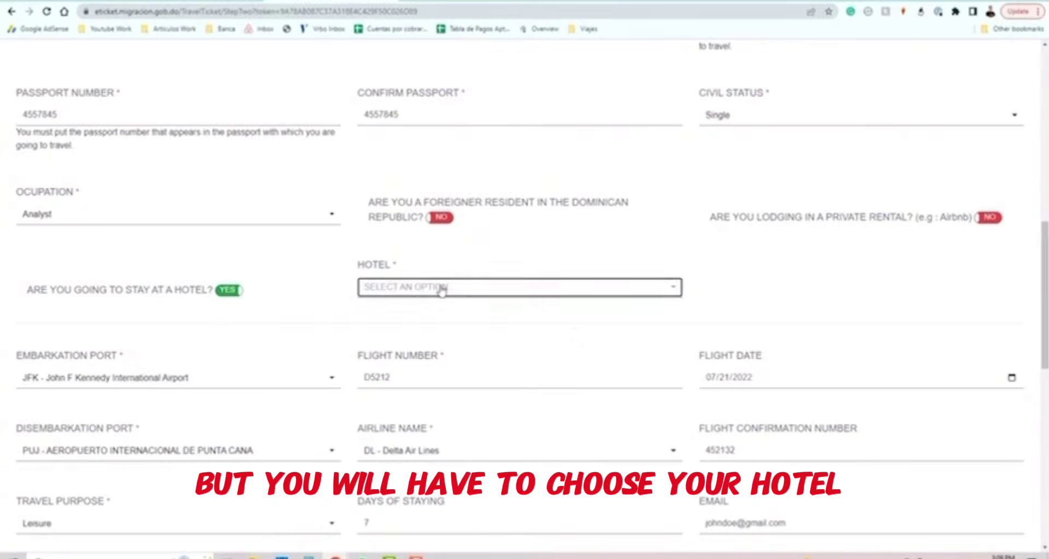
{"action": "scroll", "coordinate": [493, 394], "scroll_direction": "down", "scroll_amount": 3}
{"action": "scroll", "coordinate": [493, 393], "scroll_direction": "down", "scroll_amount": 10}
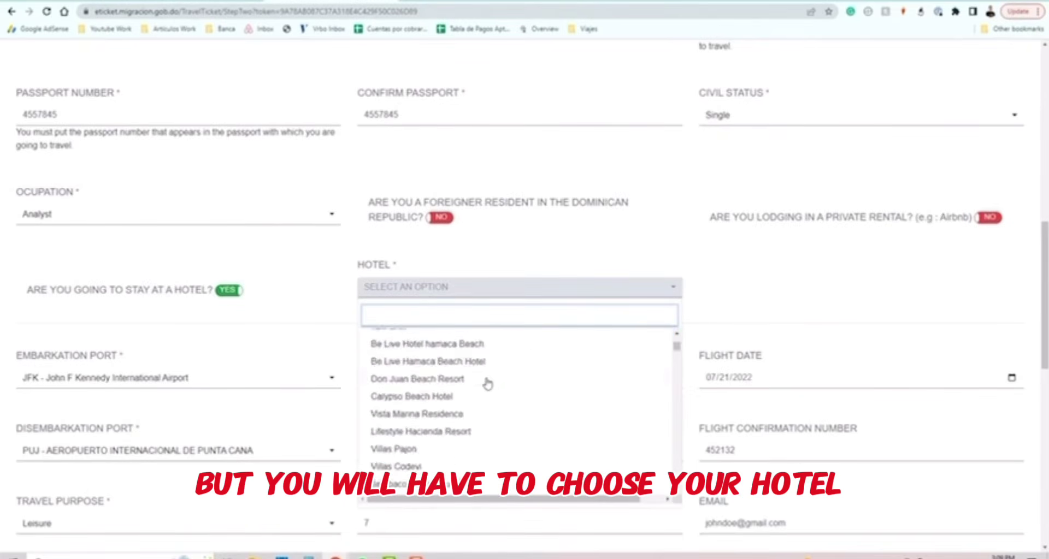
{"action": "scroll", "coordinate": [448, 401], "scroll_direction": "down", "scroll_amount": 5}
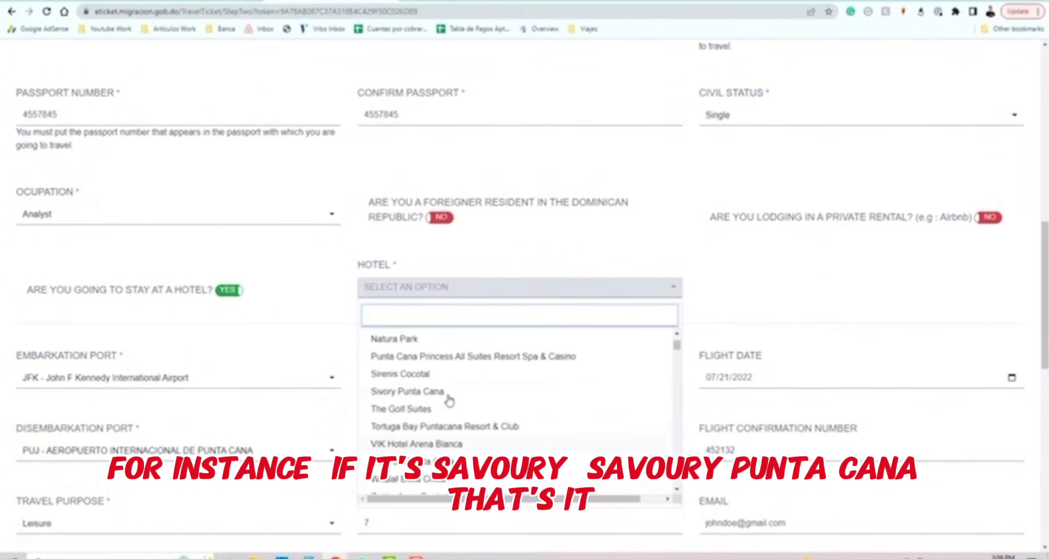
{"action": "left_click", "coordinate": [405, 393]}
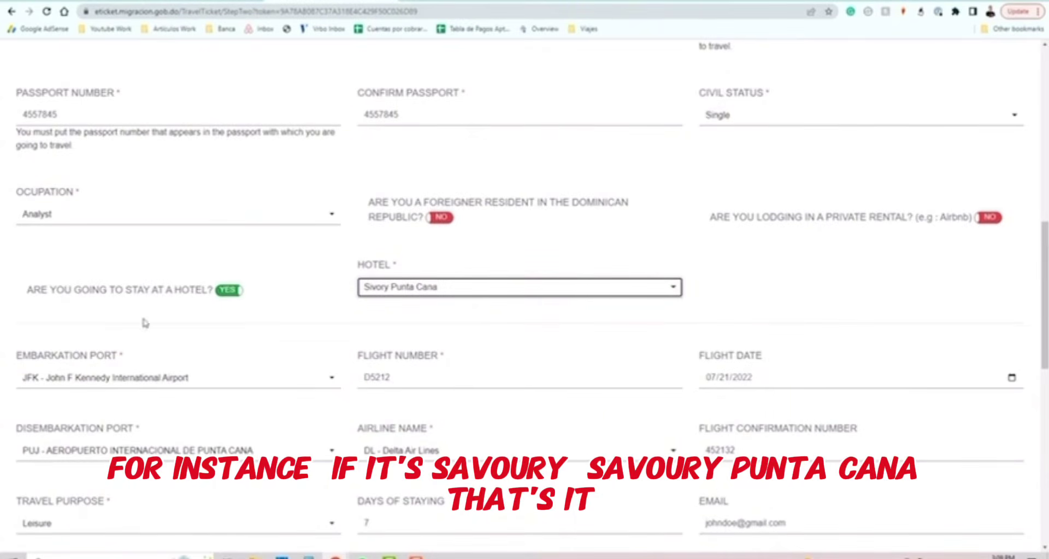
{"action": "left_click", "coordinate": [230, 292]}
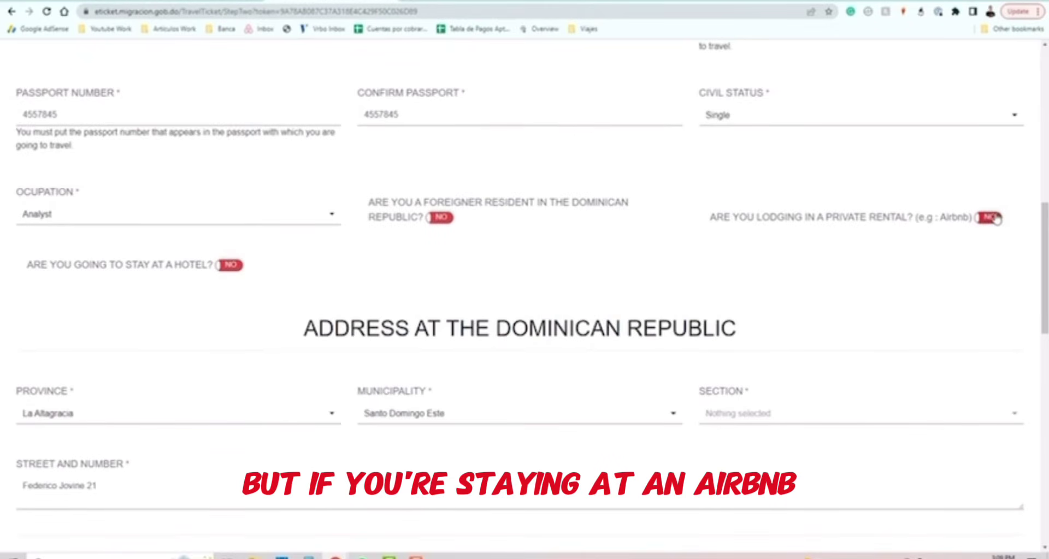
Answer Yes to private rental lodging and set the province to La Altagracia.
{"action": "left_click", "coordinate": [986, 218]}
{"action": "scroll", "coordinate": [412, 295], "scroll_direction": "down", "scroll_amount": 2}
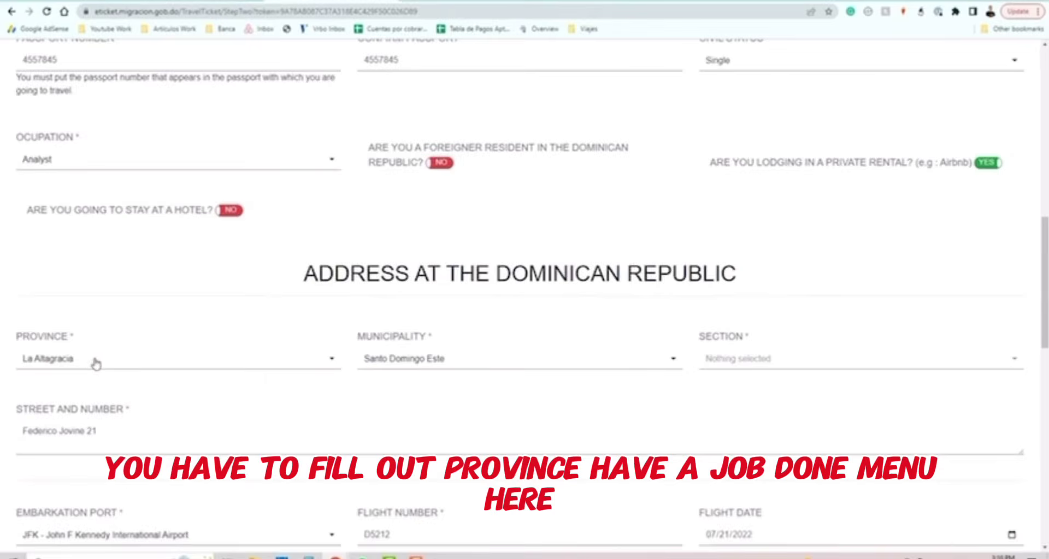
{"action": "left_click", "coordinate": [93, 362]}
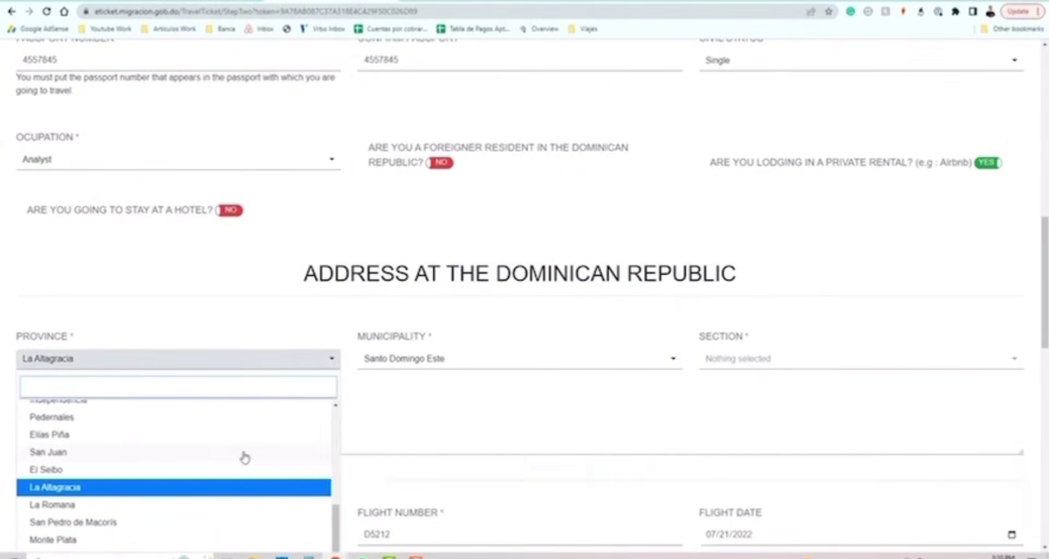
{"action": "left_click", "coordinate": [80, 494]}
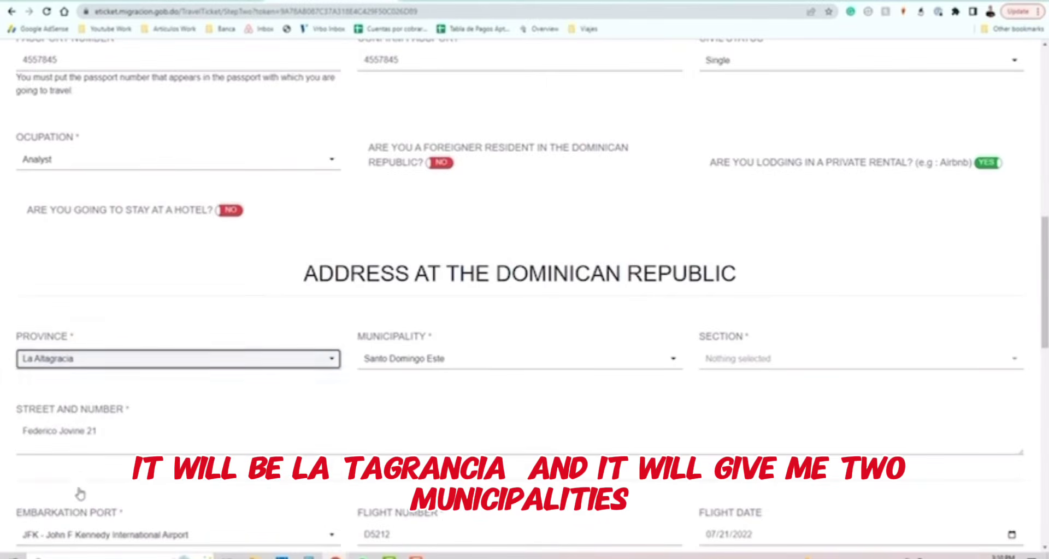
{"action": "scroll", "coordinate": [382, 355], "scroll_direction": "down", "scroll_amount": 1}
{"action": "left_click", "coordinate": [419, 313]}
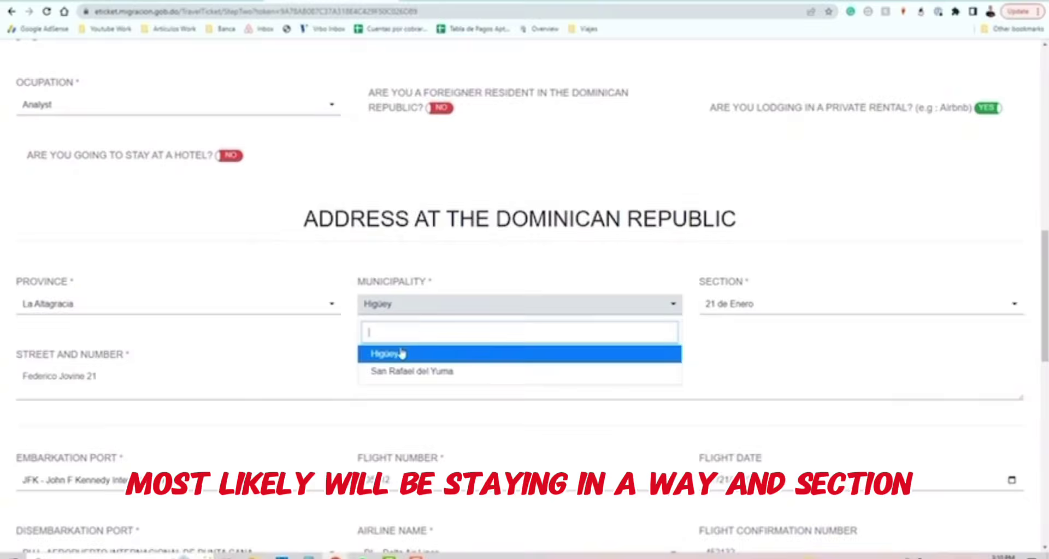
Keep Higüey as municipality and choose Punta Cana from the Section list.
{"action": "left_click", "coordinate": [401, 354]}
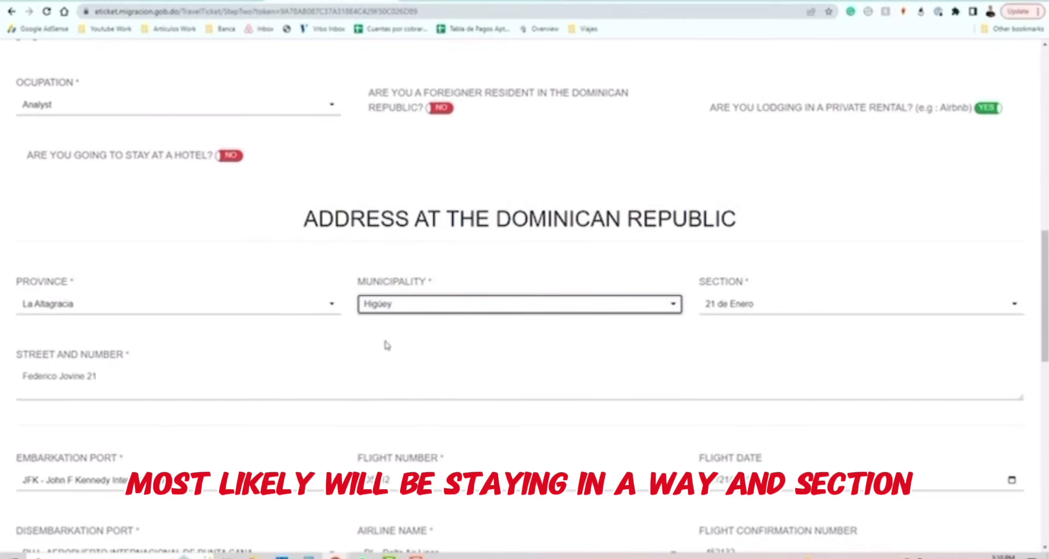
{"action": "left_click", "coordinate": [747, 304]}
{"action": "scroll", "coordinate": [825, 412], "scroll_direction": "down", "scroll_amount": 3}
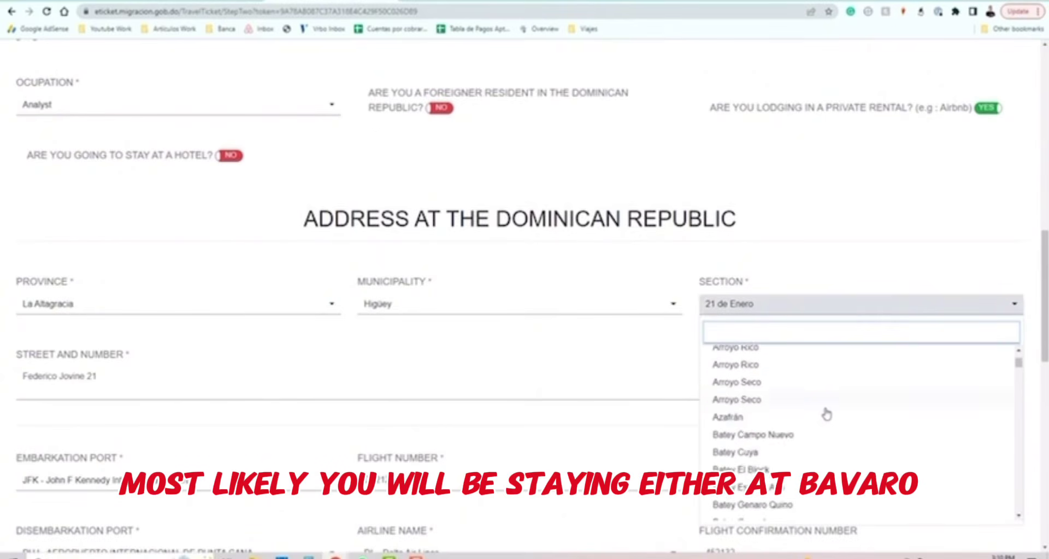
{"action": "scroll", "coordinate": [827, 416], "scroll_direction": "down", "scroll_amount": 3}
{"action": "scroll", "coordinate": [765, 412], "scroll_direction": "up", "scroll_amount": 2}
{"action": "scroll", "coordinate": [782, 422], "scroll_direction": "down", "scroll_amount": 1}
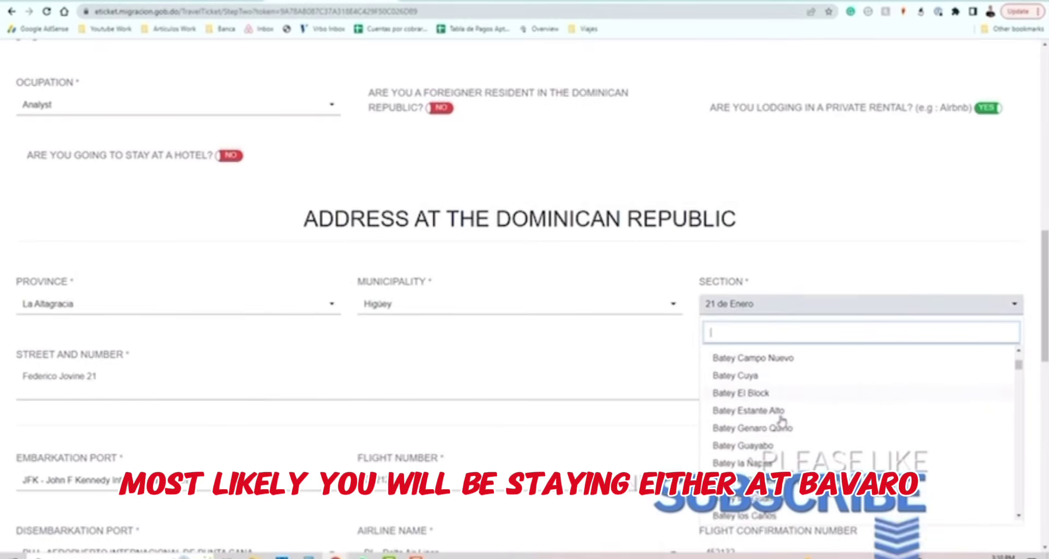
{"action": "scroll", "coordinate": [783, 421], "scroll_direction": "down", "scroll_amount": 1}
{"action": "scroll", "coordinate": [780, 418], "scroll_direction": "down", "scroll_amount": 6}
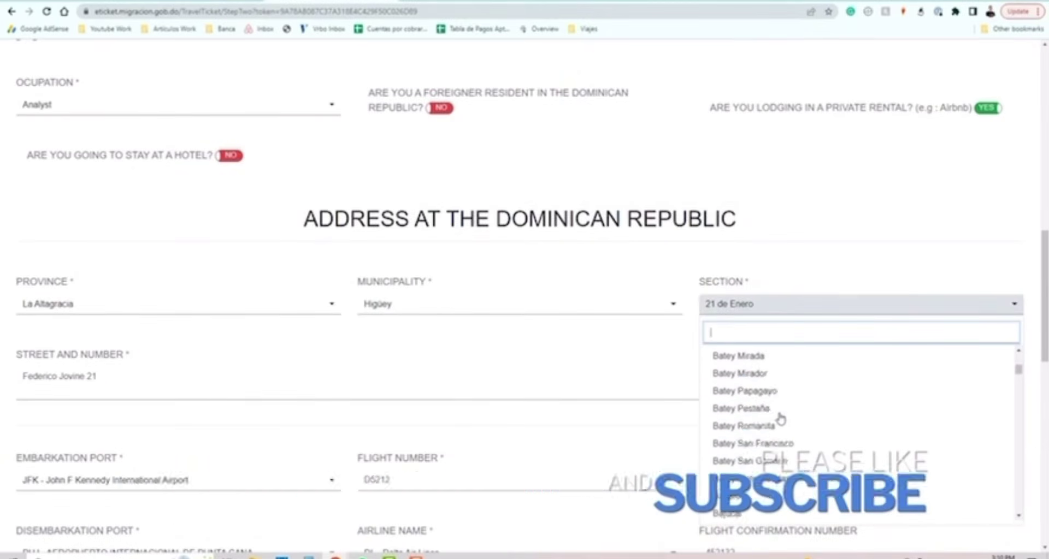
{"action": "scroll", "coordinate": [780, 437], "scroll_direction": "down", "scroll_amount": 10}
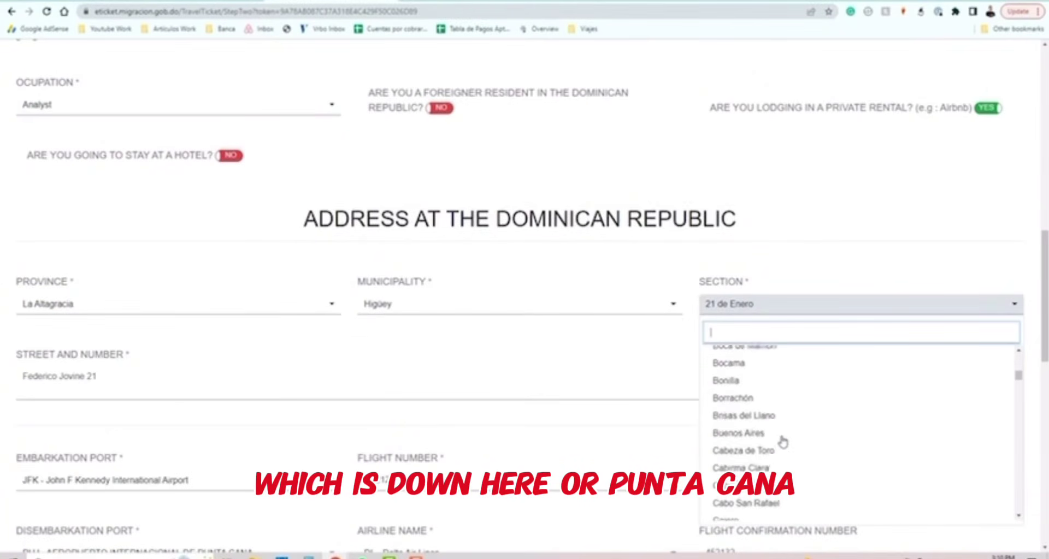
{"action": "scroll", "coordinate": [782, 441], "scroll_direction": "down", "scroll_amount": 10}
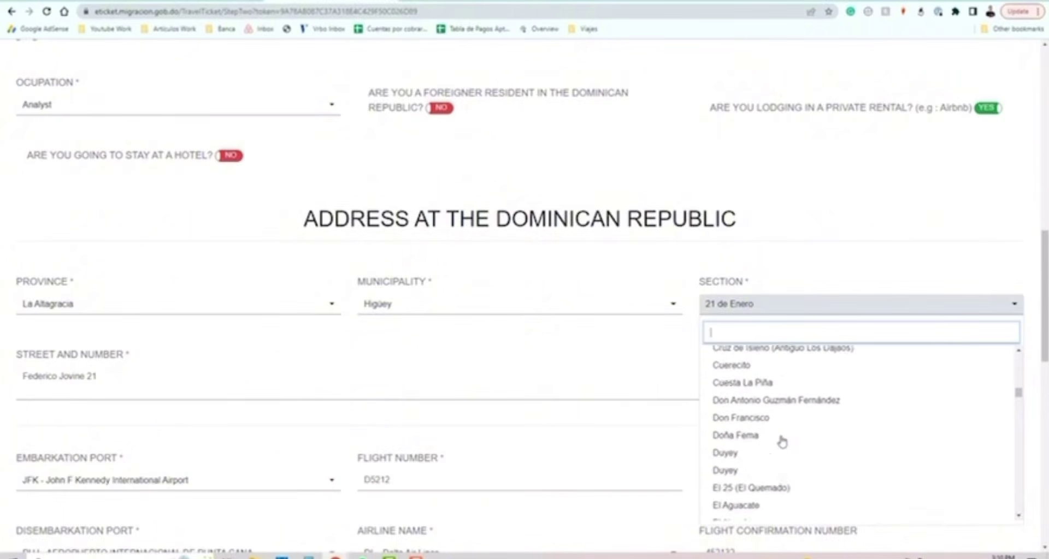
{"action": "scroll", "coordinate": [782, 443], "scroll_direction": "down", "scroll_amount": 12}
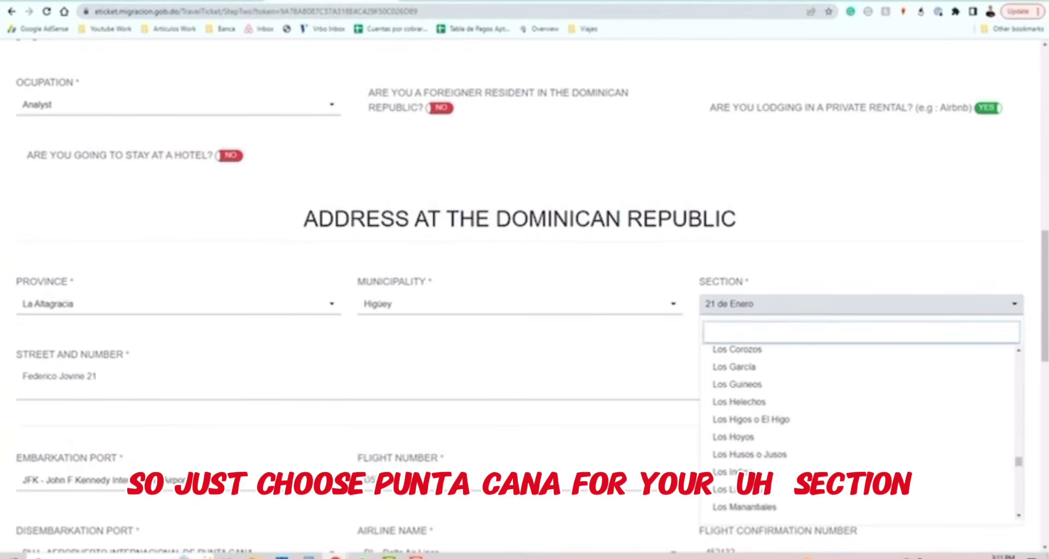
{"action": "scroll", "coordinate": [792, 442], "scroll_direction": "down", "scroll_amount": 7}
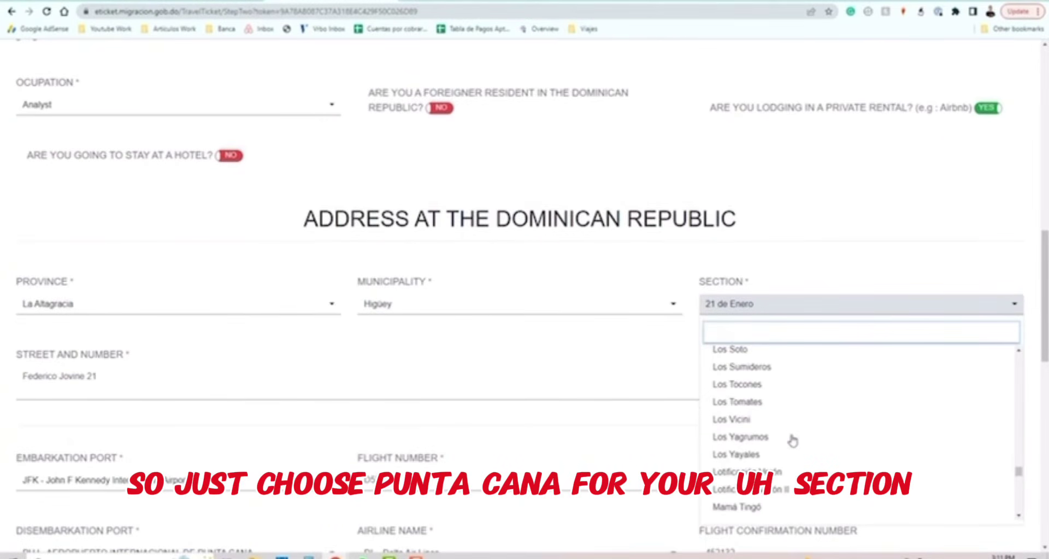
{"action": "scroll", "coordinate": [792, 441], "scroll_direction": "down", "scroll_amount": 3}
{"action": "scroll", "coordinate": [792, 441], "scroll_direction": "down", "scroll_amount": 10}
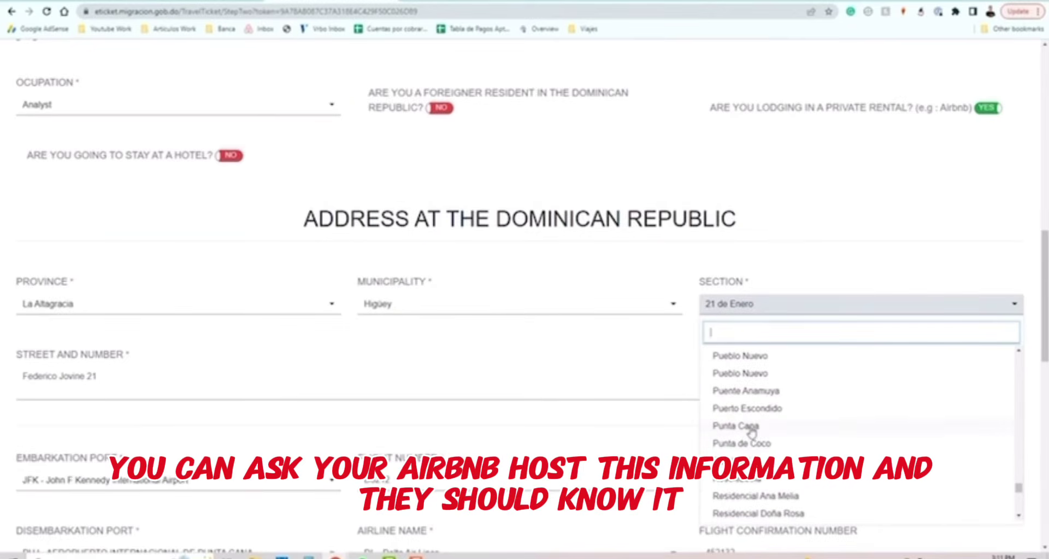
{"action": "left_click", "coordinate": [746, 426]}
Change the Street and Number house number from 21 to 2.
{"action": "left_click", "coordinate": [570, 263]}
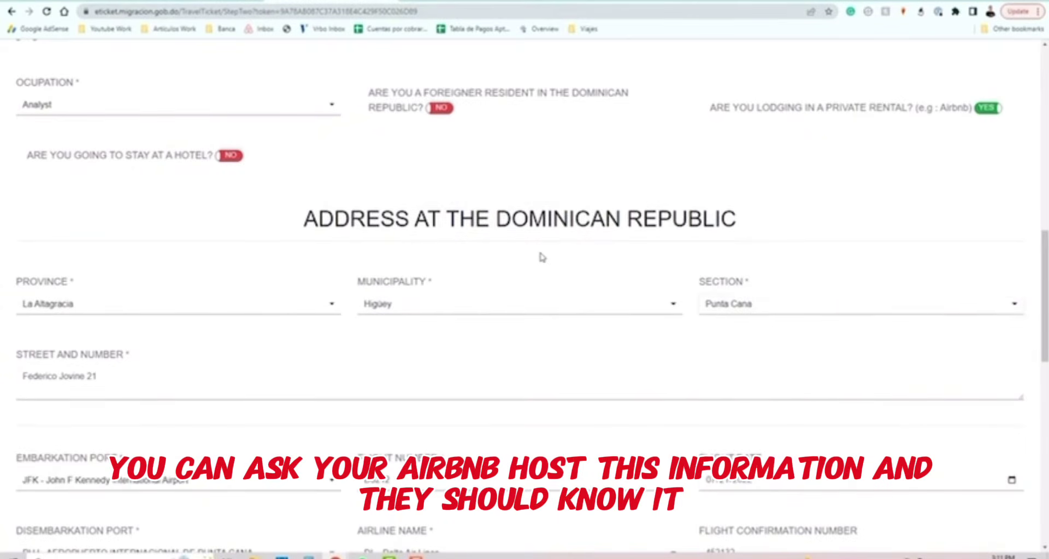
{"action": "left_click_drag", "start_coordinate": [134, 377], "coordinate": [2, 377]}
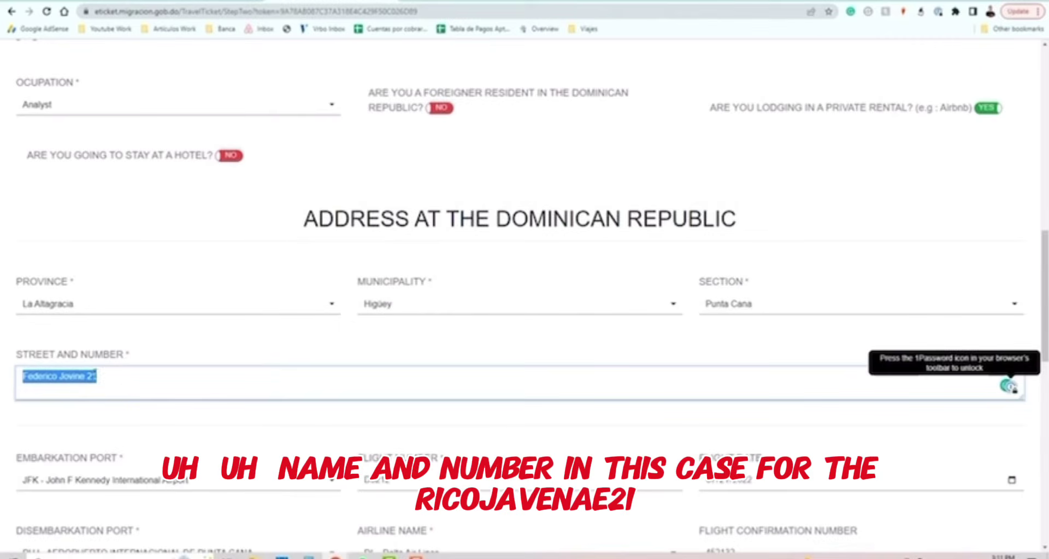
{"action": "left_click", "coordinate": [152, 343]}
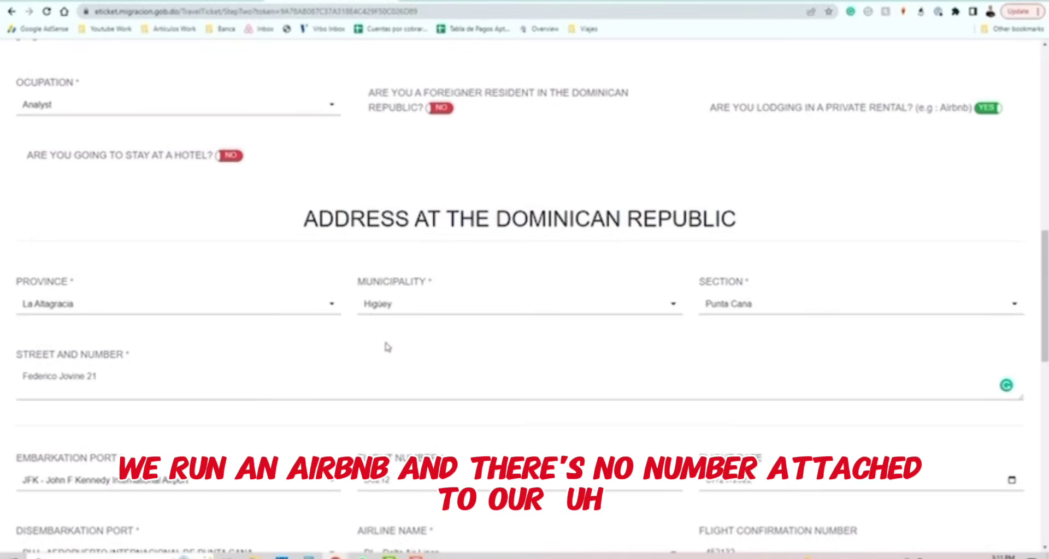
{"action": "double_click", "coordinate": [114, 374]}
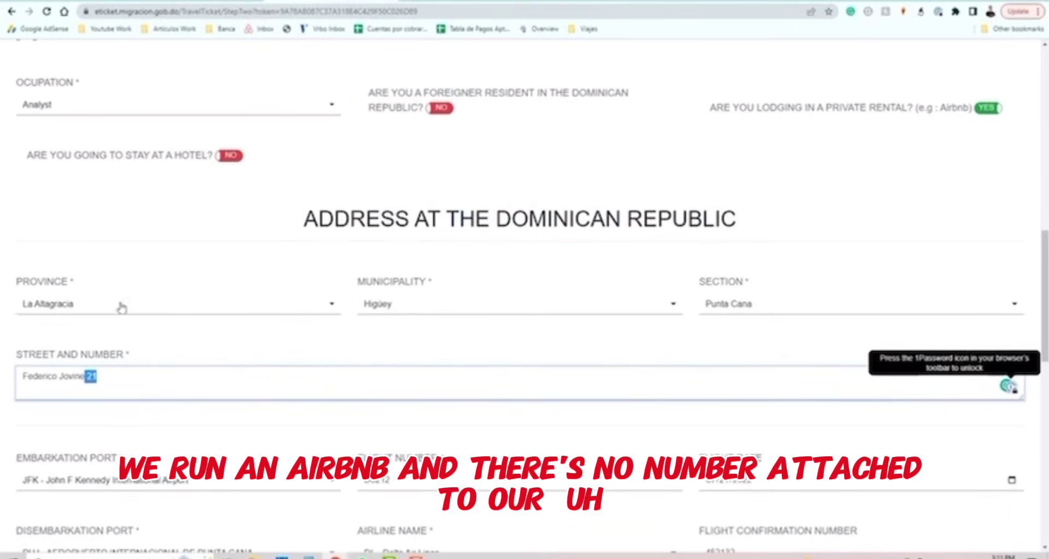
{"action": "left_click", "coordinate": [140, 380]}
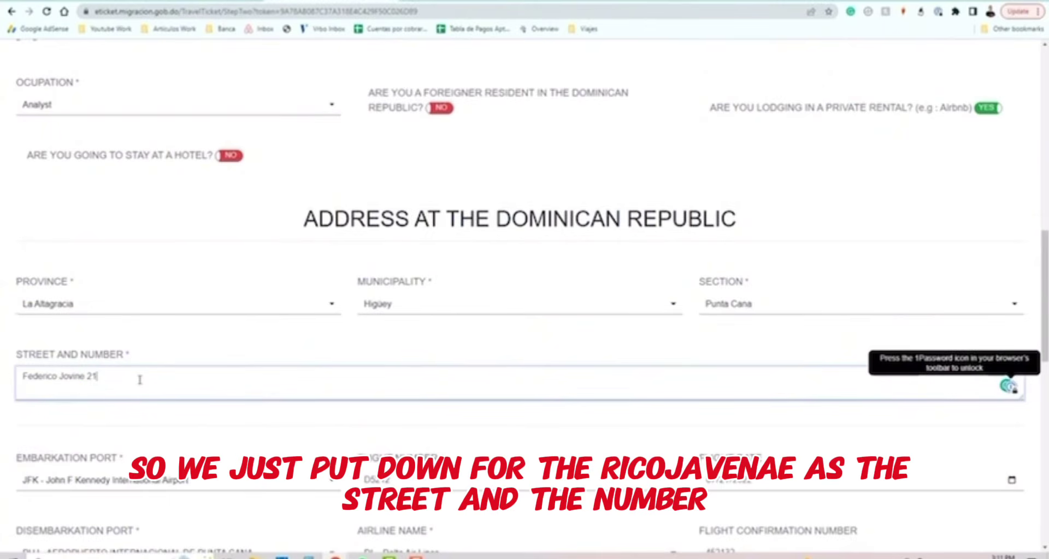
{"action": "left_click_drag", "start_coordinate": [85, 376], "coordinate": [1, 398]}
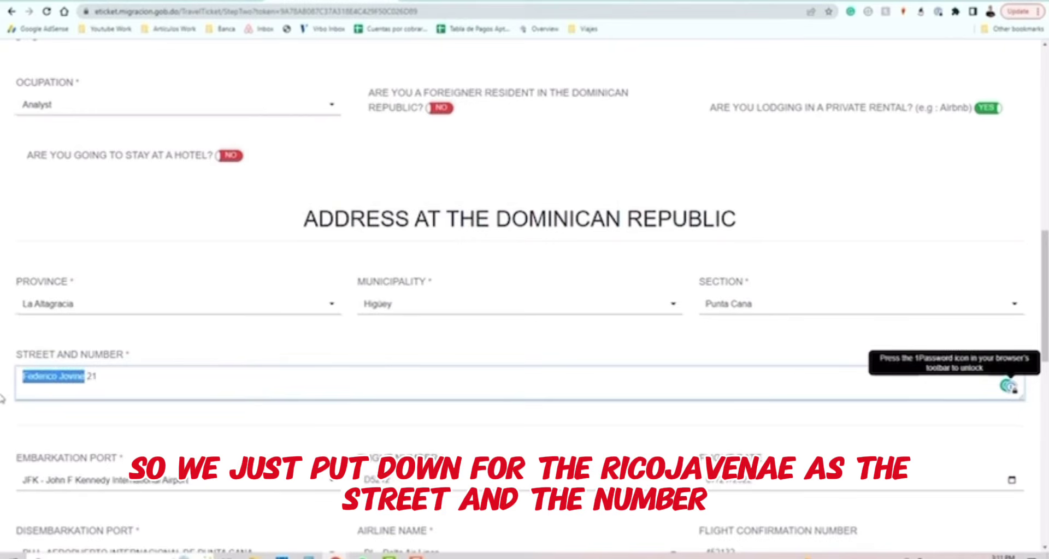
{"action": "left_click_drag", "start_coordinate": [94, 378], "coordinate": [87, 378]}
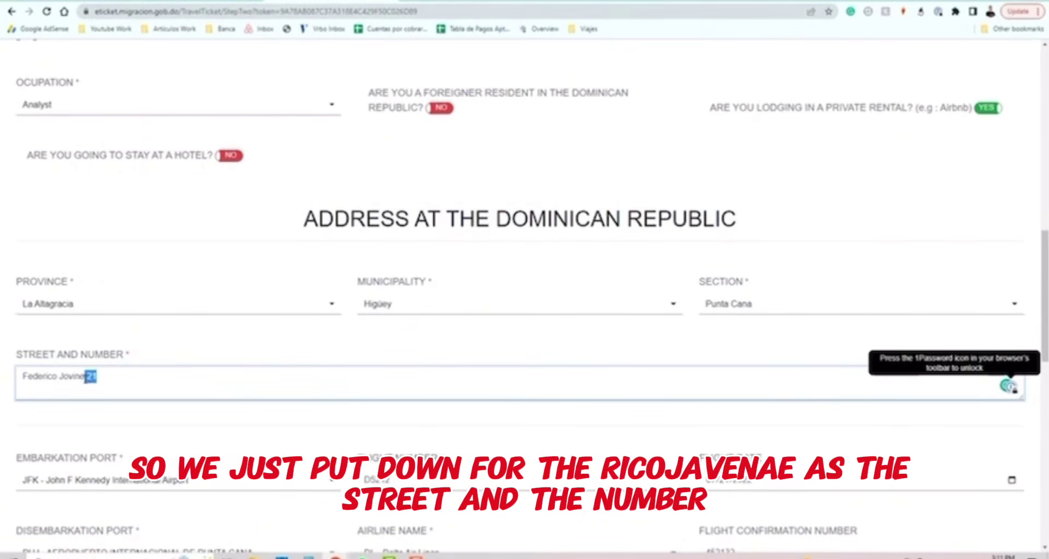
{"action": "key", "text": "BackSpace"}
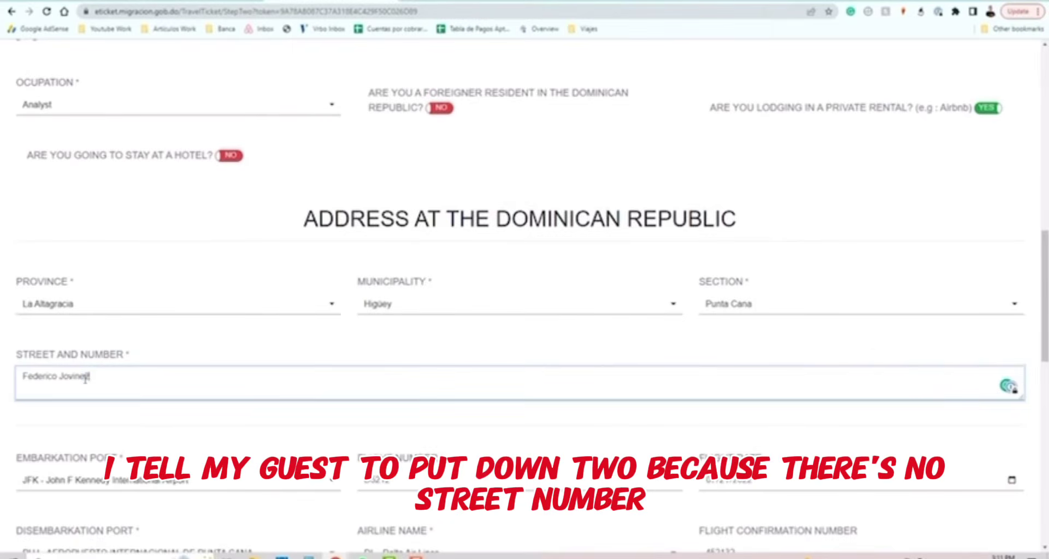
{"action": "type", "text": "2"}
{"action": "left_click", "coordinate": [249, 328]}
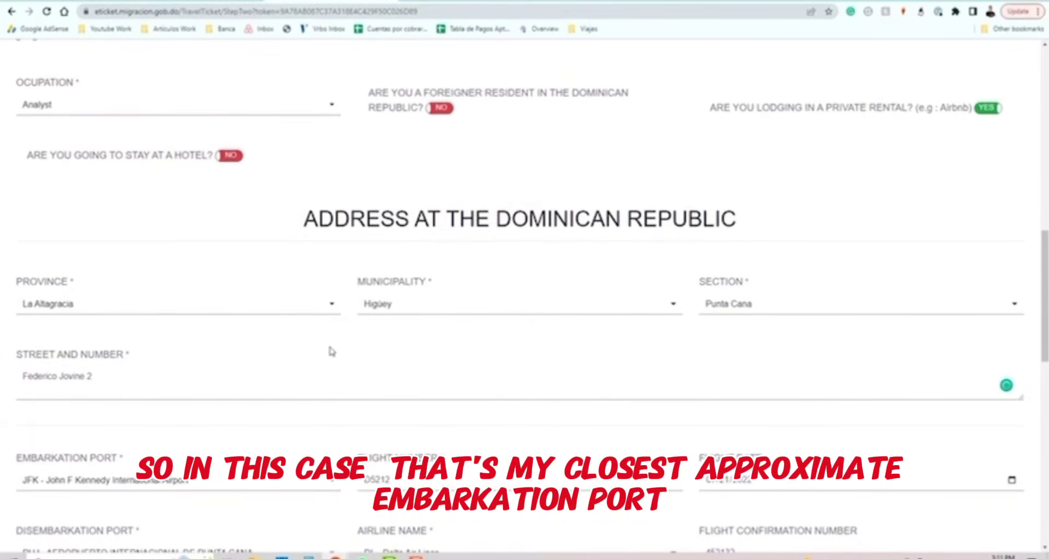
{"action": "scroll", "coordinate": [332, 352], "scroll_direction": "down", "scroll_amount": 2}
{"action": "scroll", "coordinate": [333, 337], "scroll_direction": "down", "scroll_amount": 3}
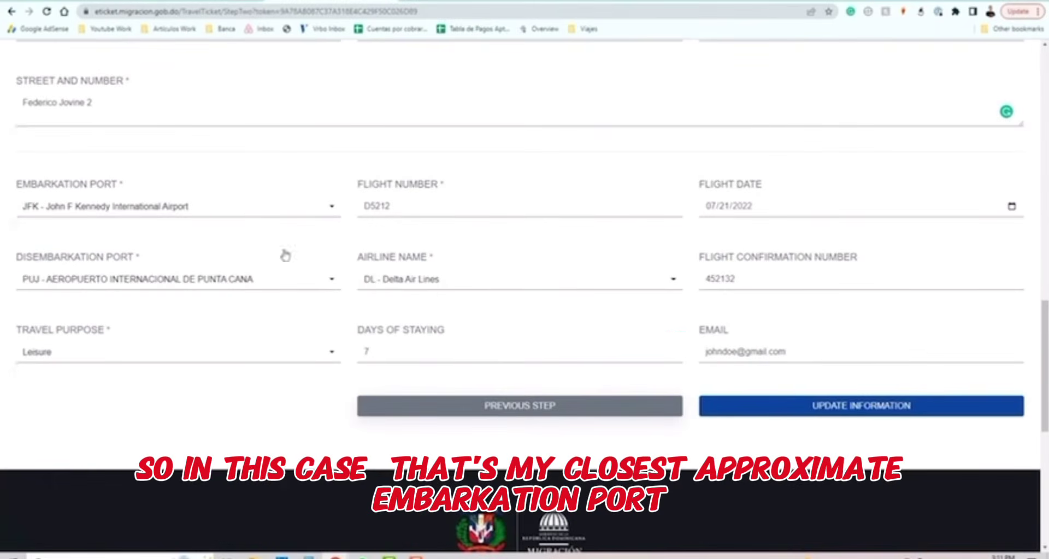
{"action": "left_click", "coordinate": [226, 208]}
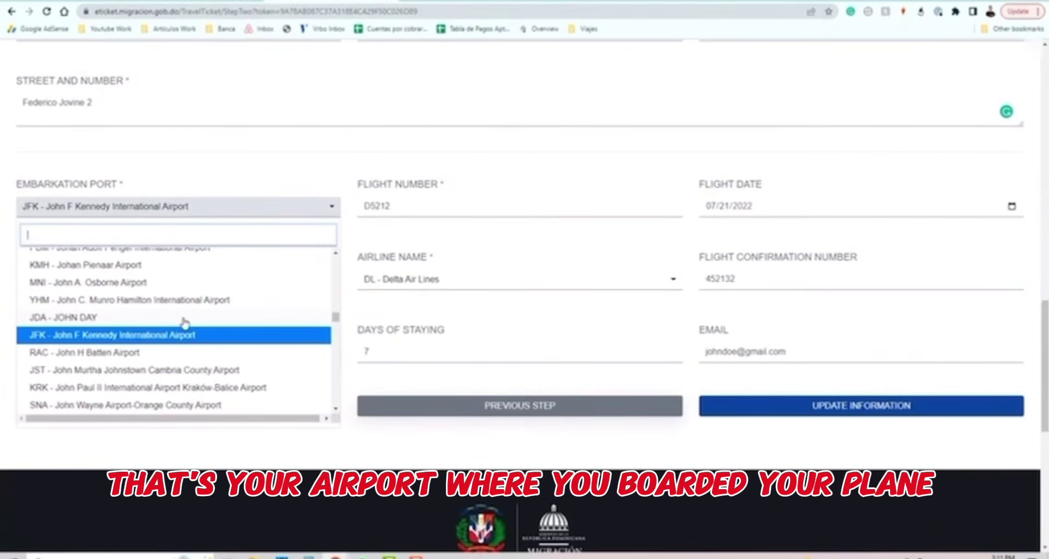
{"action": "left_click", "coordinate": [187, 337]}
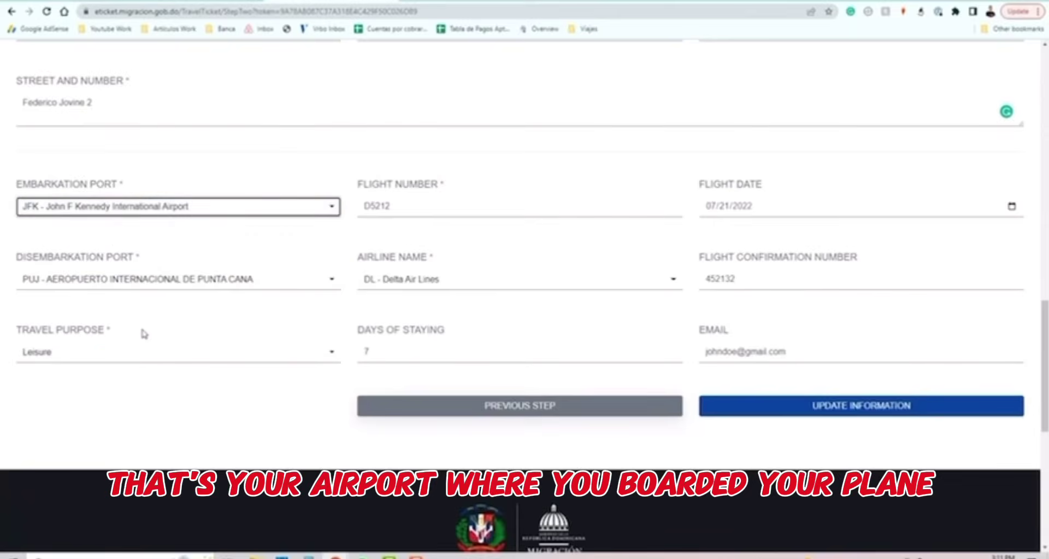
{"action": "left_click", "coordinate": [407, 213]}
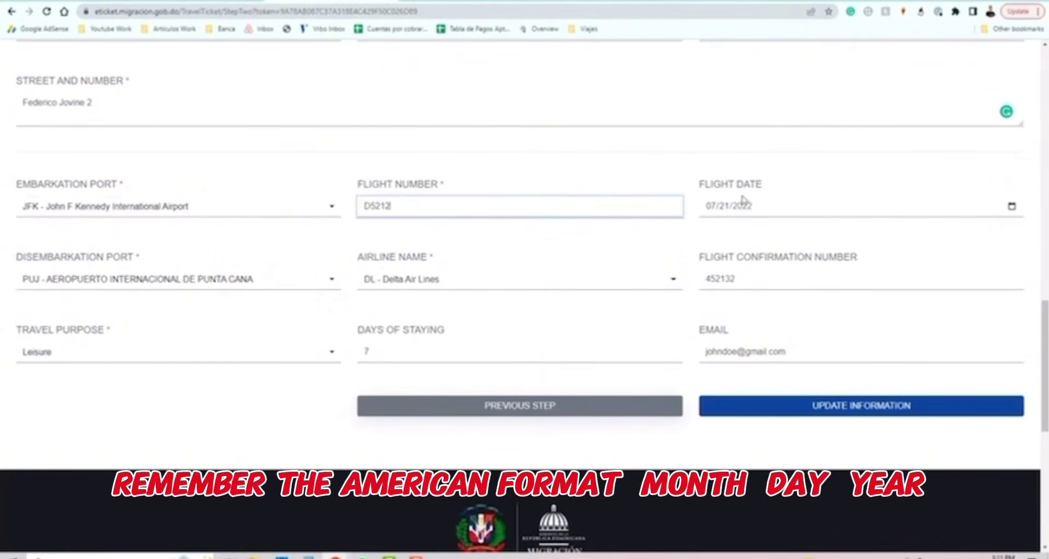
{"action": "left_click", "coordinate": [1010, 208]}
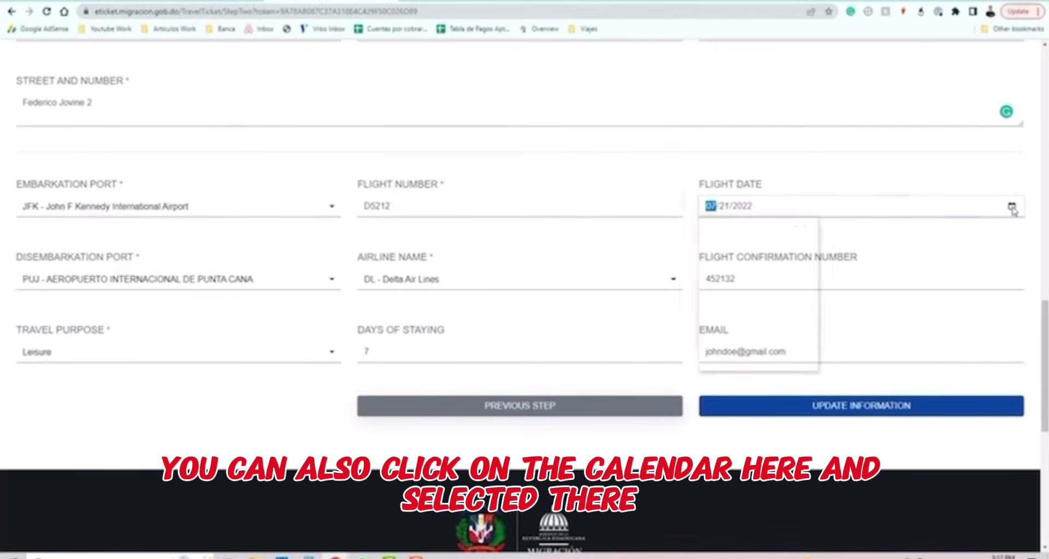
{"action": "left_click", "coordinate": [814, 177]}
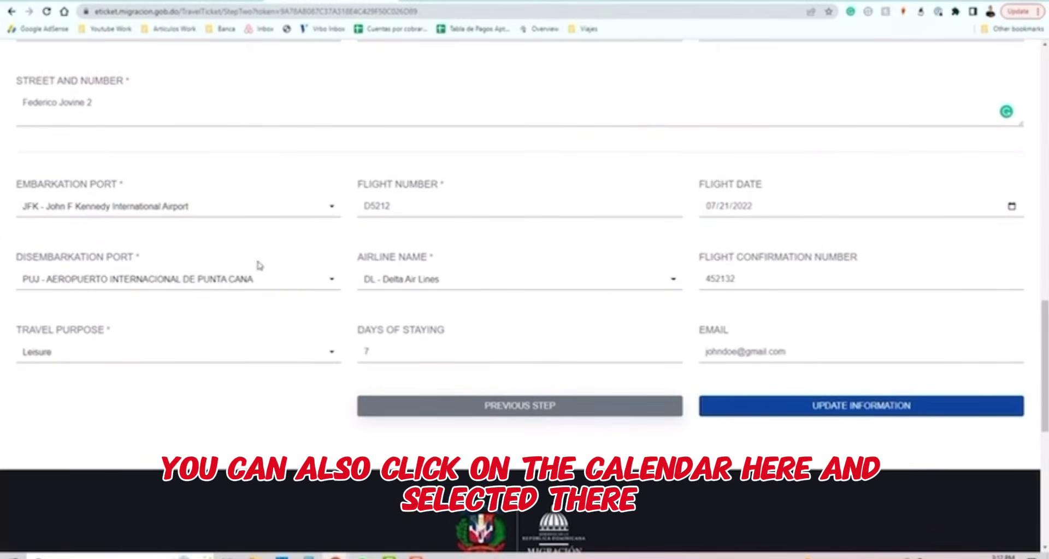
{"action": "left_click", "coordinate": [157, 285]}
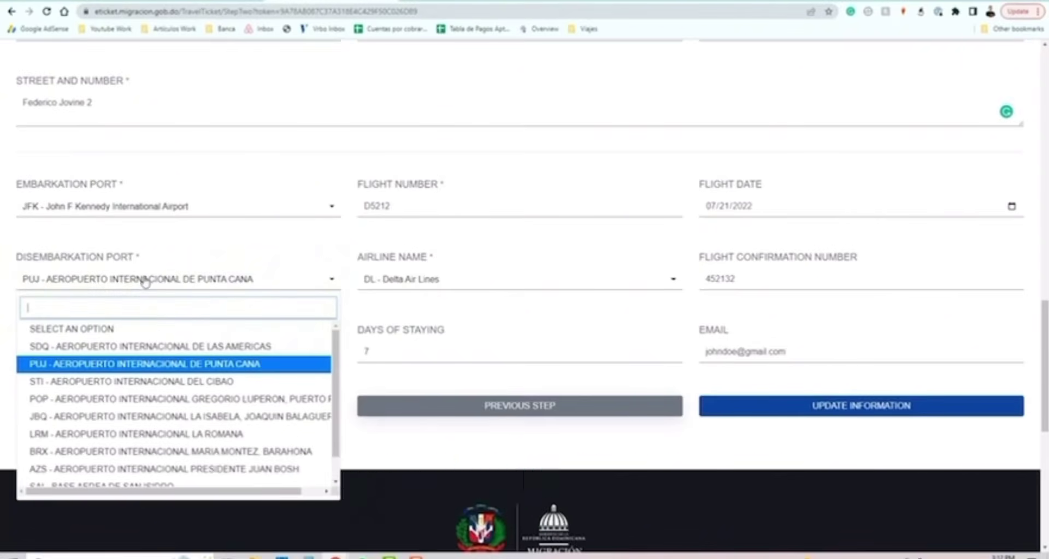
{"action": "left_click", "coordinate": [146, 369]}
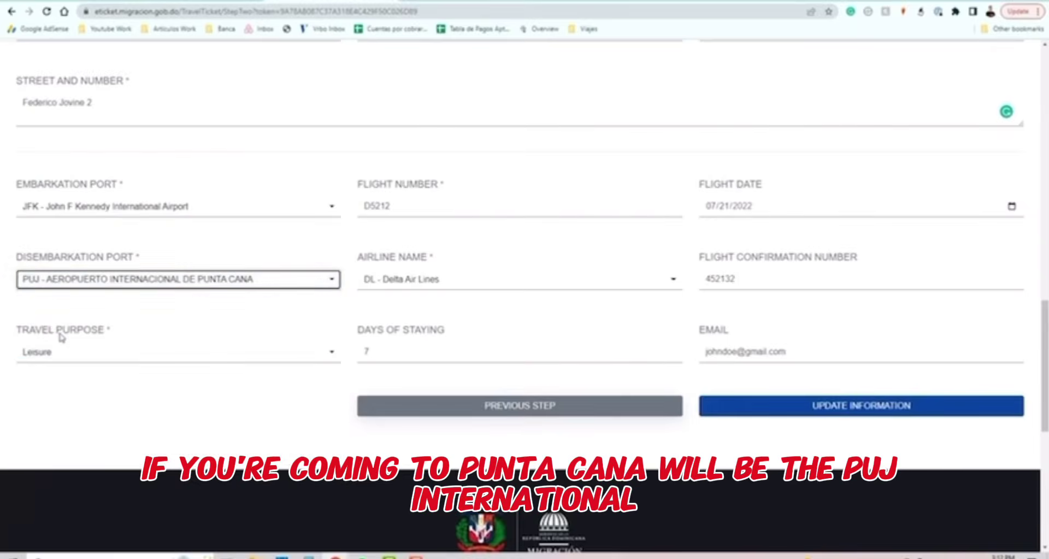
{"action": "left_click", "coordinate": [119, 285]}
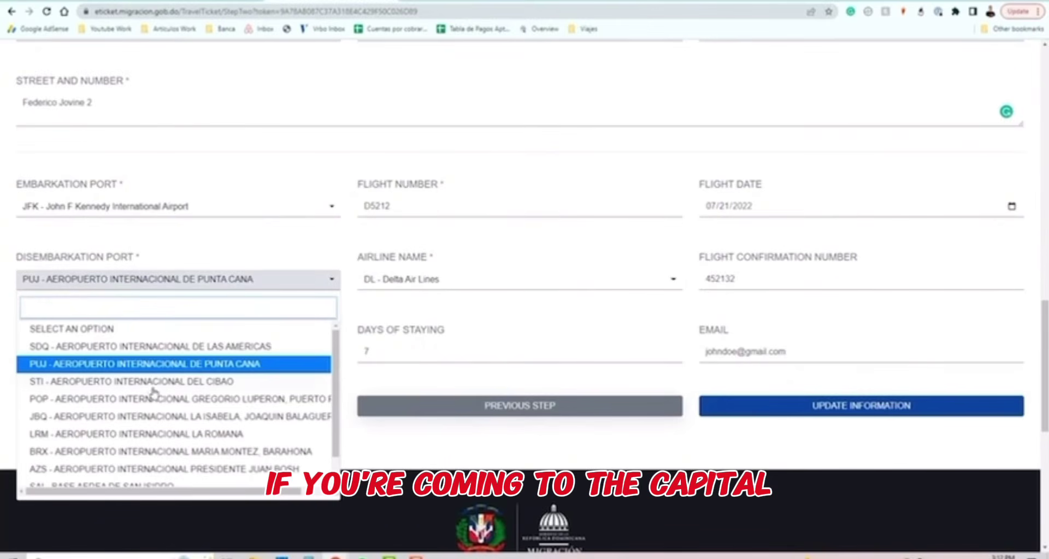
{"action": "scroll", "coordinate": [197, 397], "scroll_direction": "down", "scroll_amount": 1}
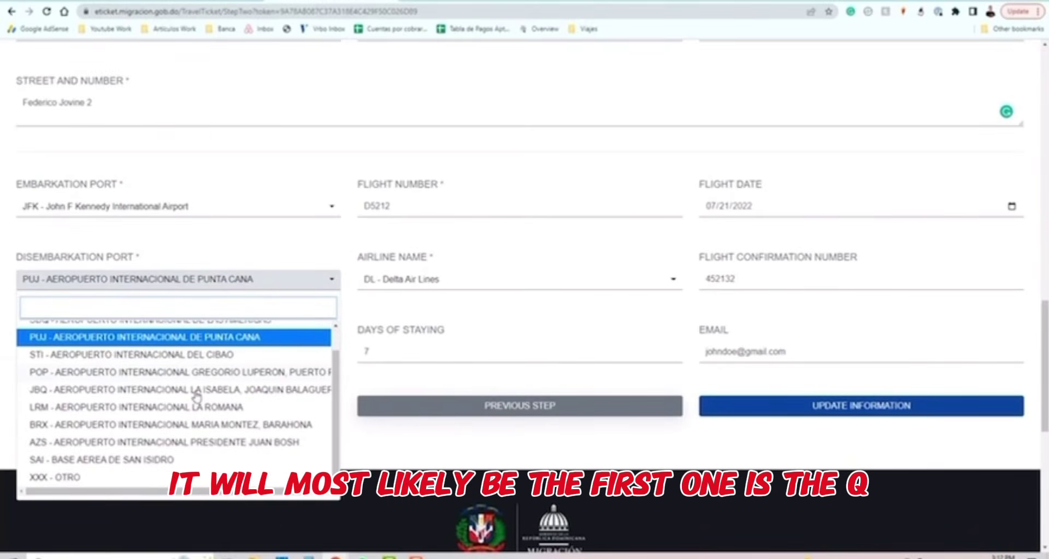
{"action": "scroll", "coordinate": [196, 396], "scroll_direction": "up", "scroll_amount": 1}
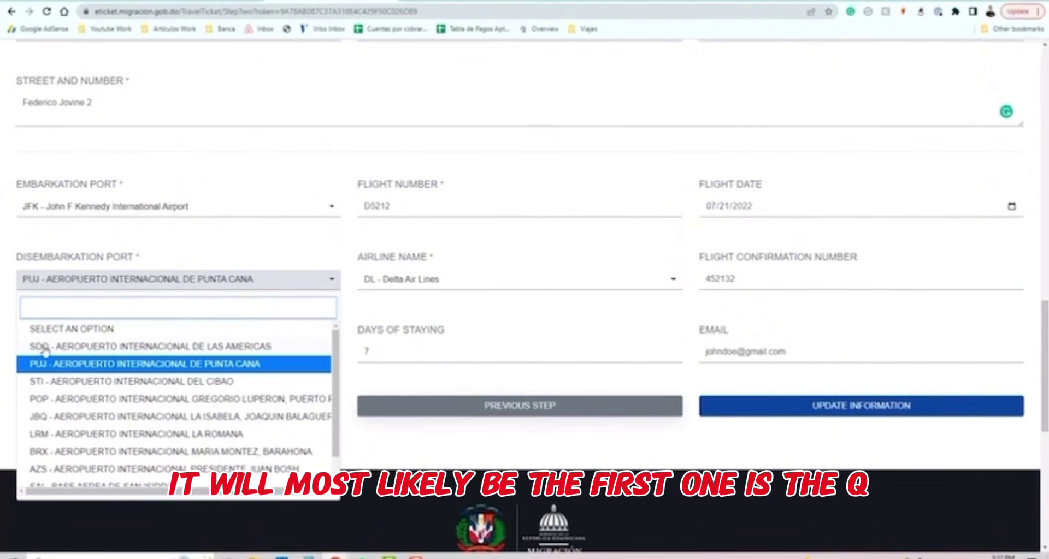
{"action": "left_click", "coordinate": [168, 349]}
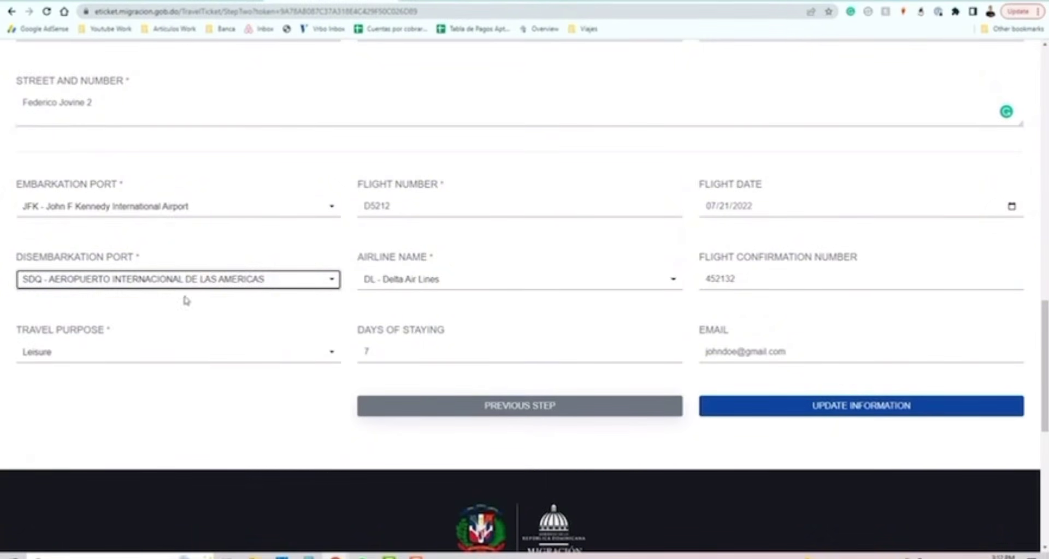
{"action": "left_click", "coordinate": [194, 281]}
{"action": "left_click", "coordinate": [179, 365]}
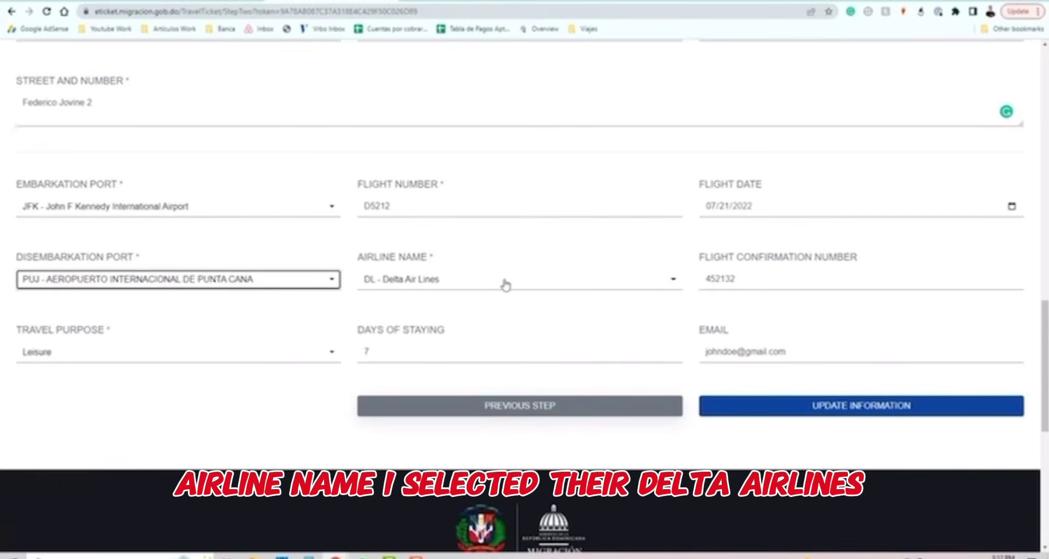
{"action": "left_click", "coordinate": [646, 288]}
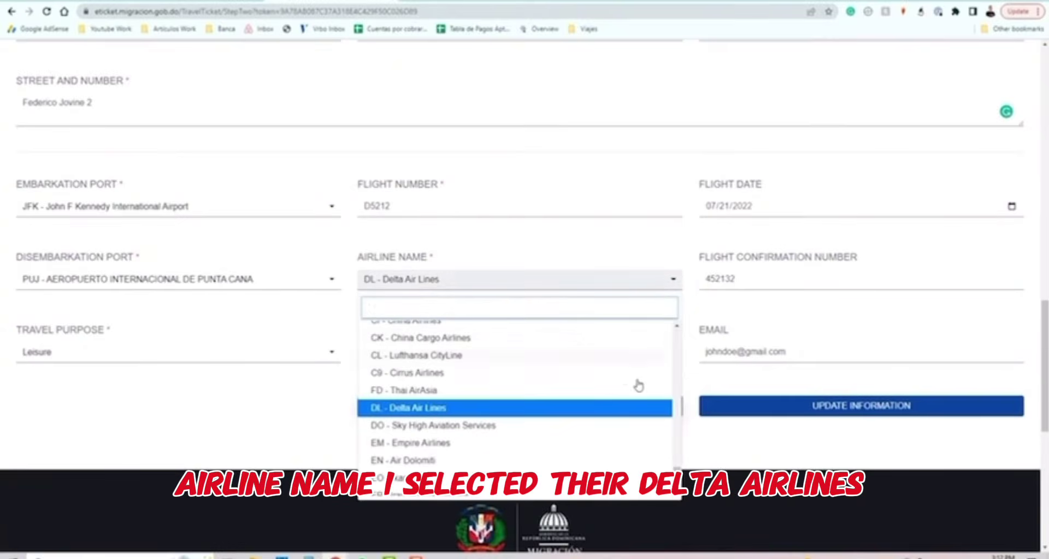
{"action": "left_click", "coordinate": [817, 328]}
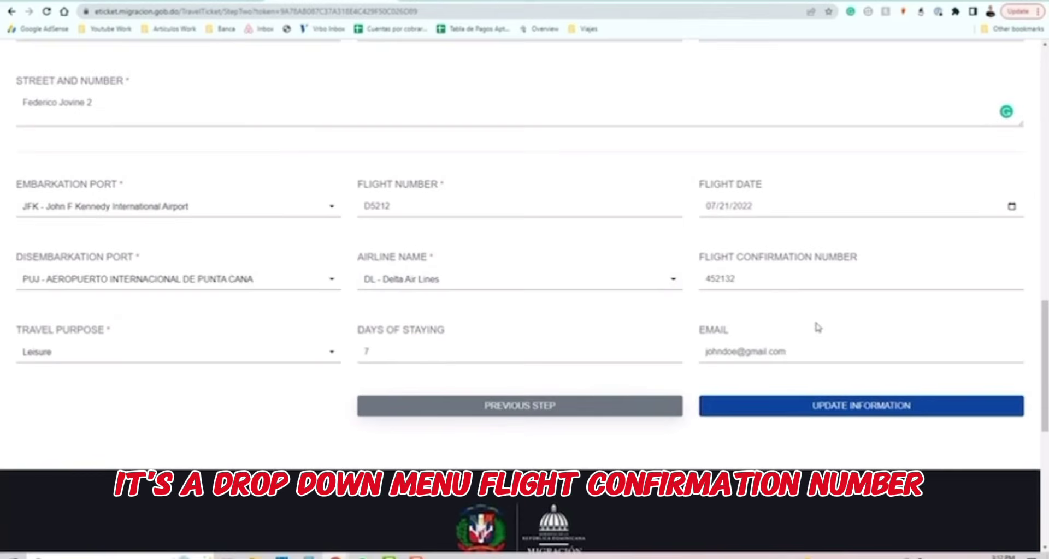
{"action": "left_click", "coordinate": [770, 280]}
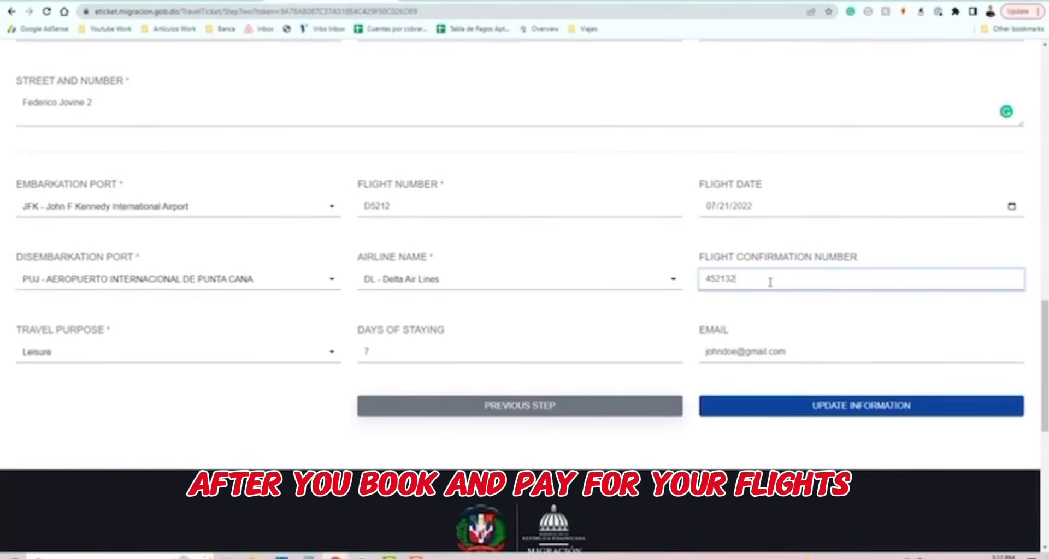
{"action": "double_click", "coordinate": [701, 279]}
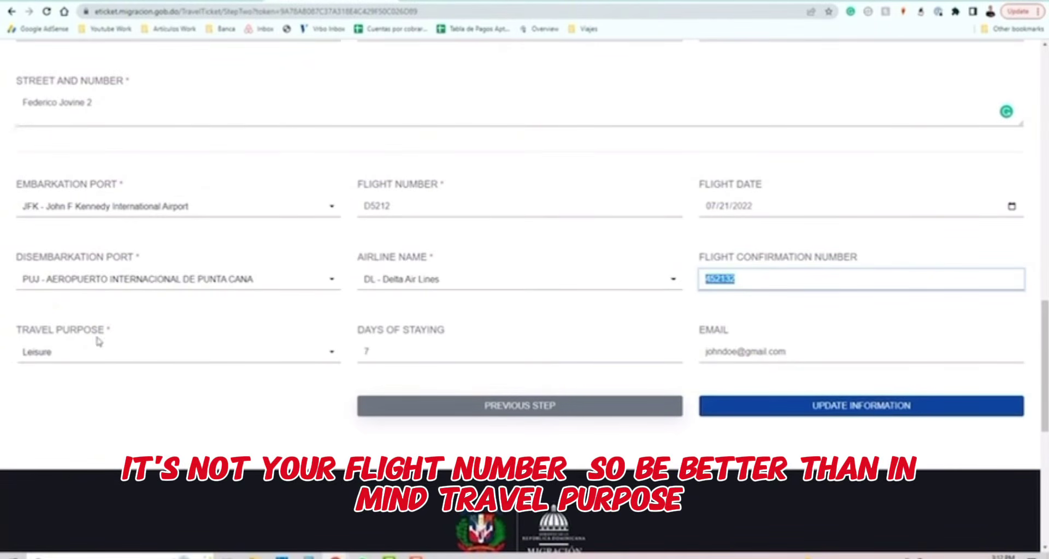
{"action": "left_click", "coordinate": [109, 354]}
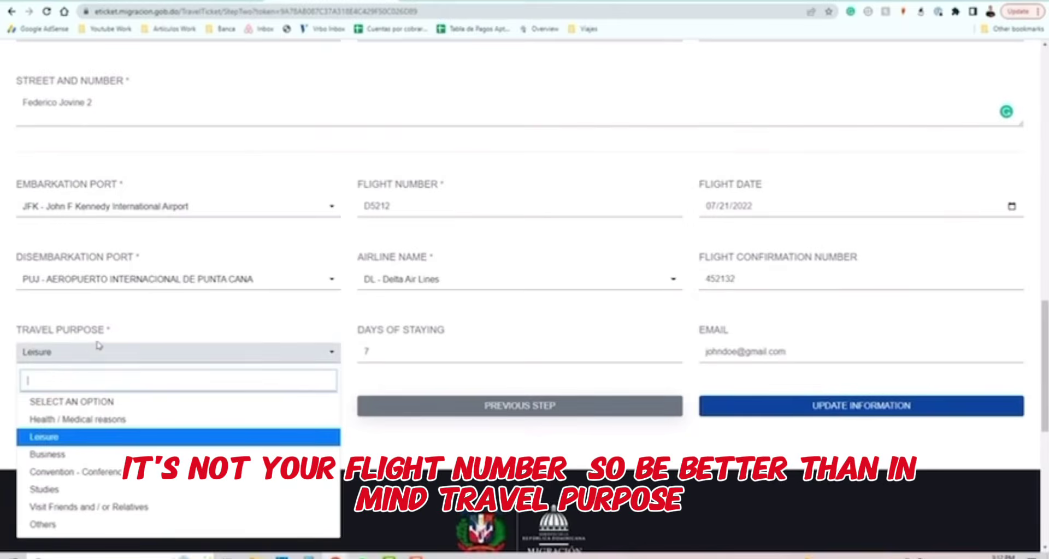
{"action": "left_click", "coordinate": [68, 439]}
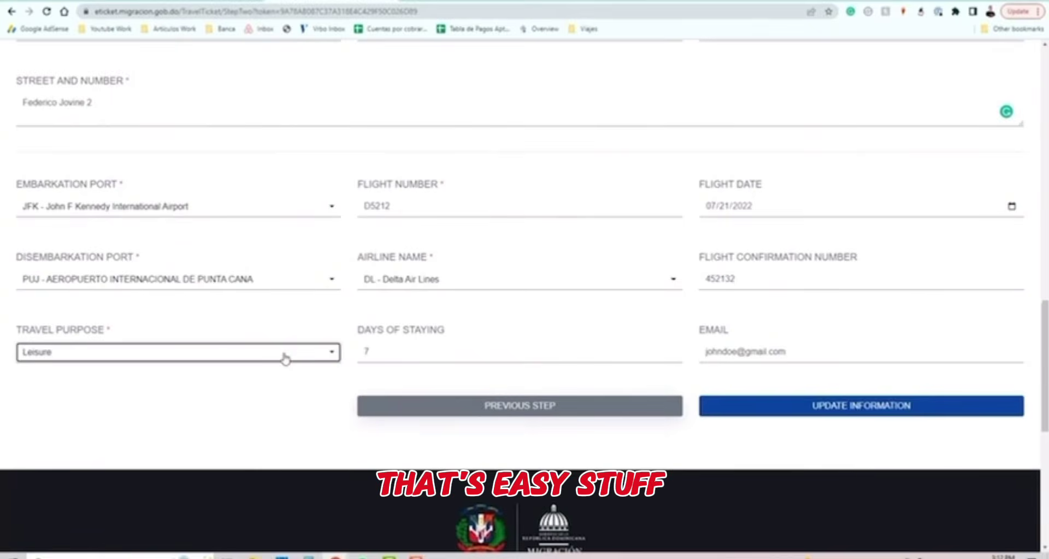
{"action": "key", "text": "Tab"}
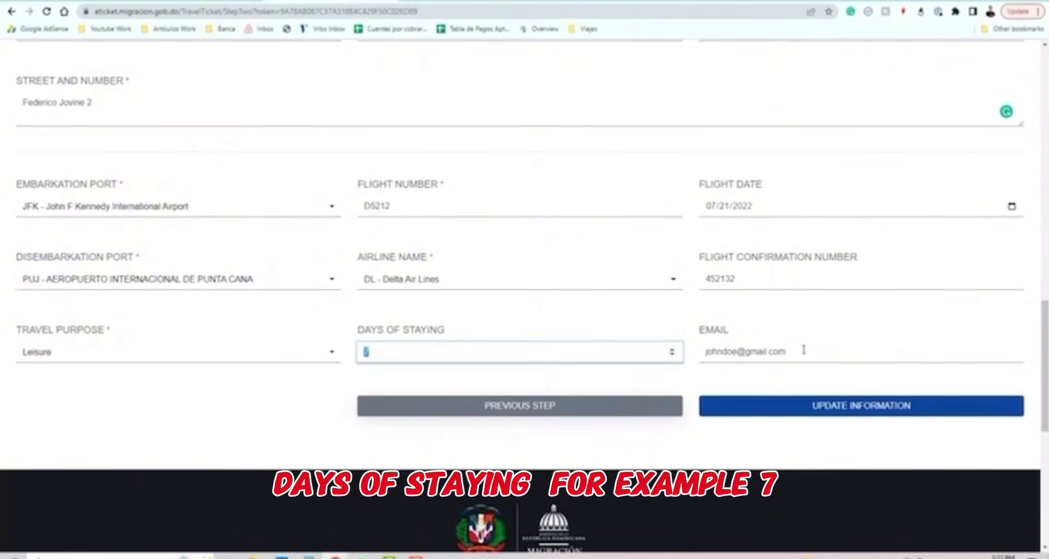
{"action": "key", "text": "Tab"}
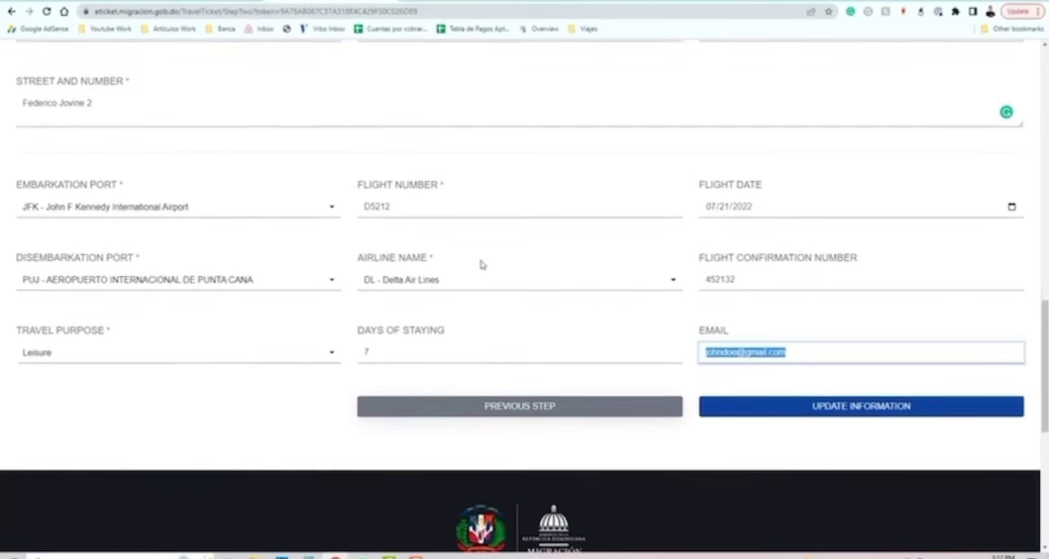
Review the completed Migratory Information form and save it to reach the Customs step.
{"action": "scroll", "coordinate": [585, 289], "scroll_direction": "up", "scroll_amount": 5}
{"action": "scroll", "coordinate": [590, 284], "scroll_direction": "down", "scroll_amount": 6}
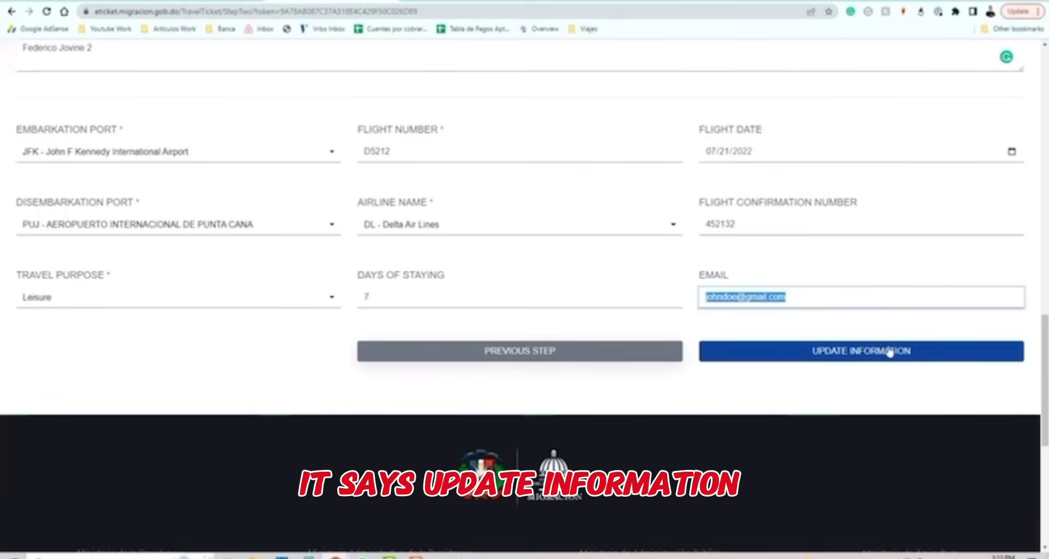
{"action": "scroll", "coordinate": [775, 407], "scroll_direction": "up", "scroll_amount": 9}
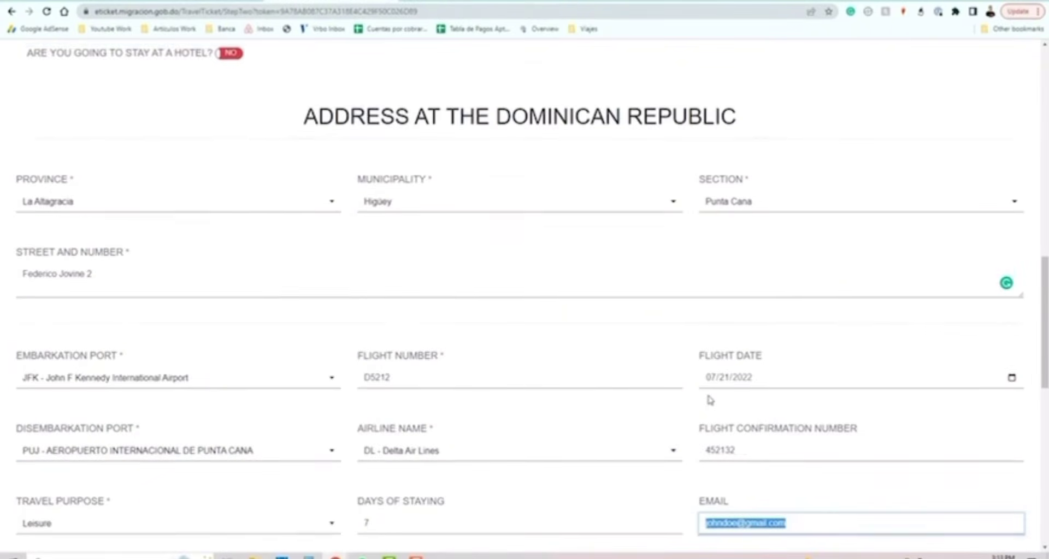
{"action": "scroll", "coordinate": [389, 187], "scroll_direction": "up", "scroll_amount": 4}
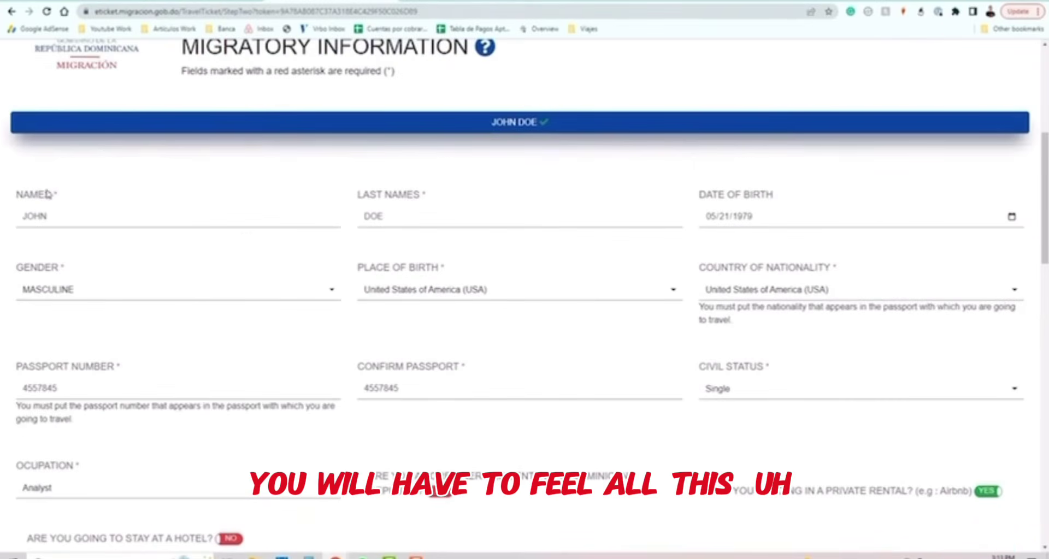
{"action": "scroll", "coordinate": [941, 423], "scroll_direction": "down", "scroll_amount": 5}
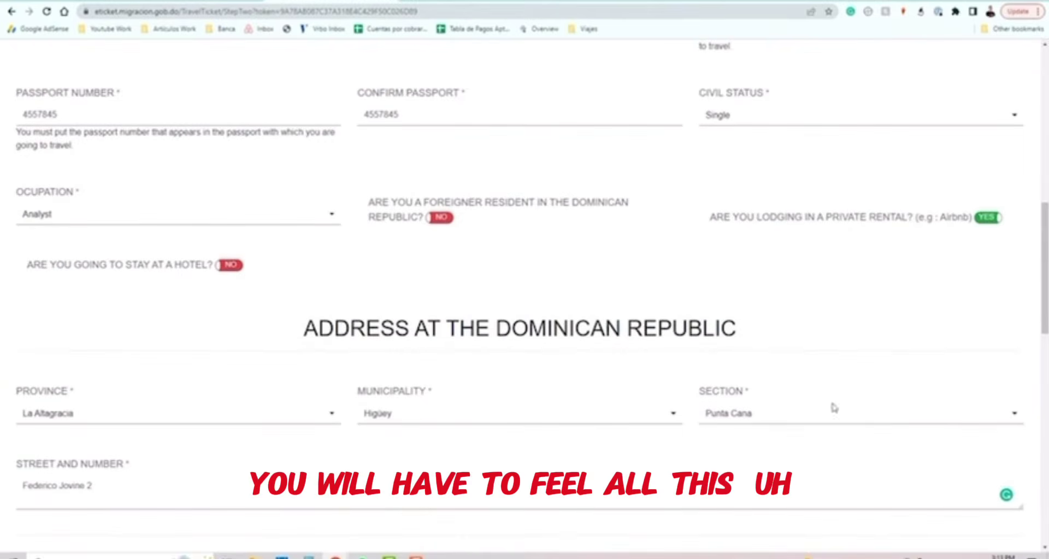
{"action": "scroll", "coordinate": [885, 358], "scroll_direction": "down", "scroll_amount": 5}
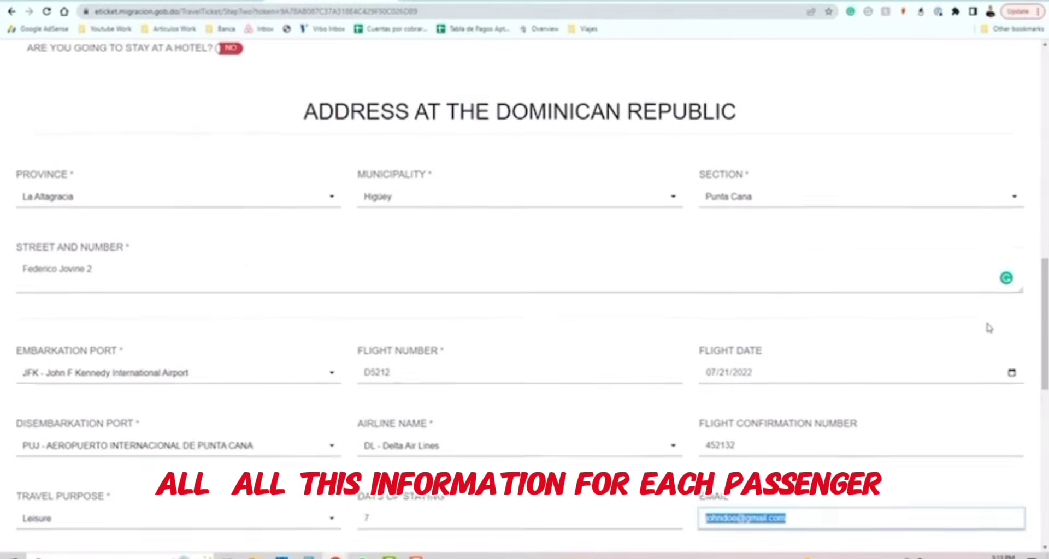
{"action": "scroll", "coordinate": [696, 418], "scroll_direction": "down", "scroll_amount": 4}
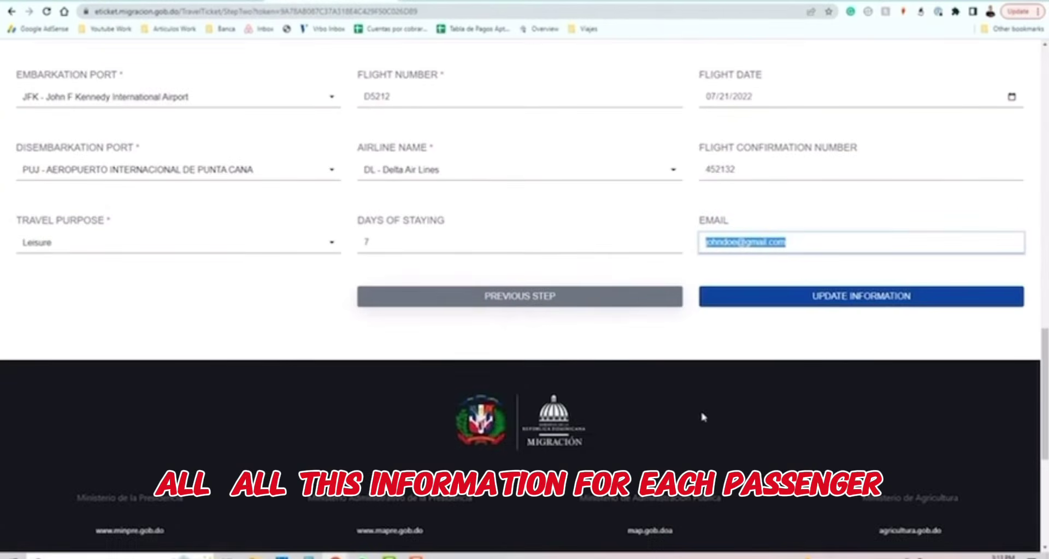
{"action": "scroll", "coordinate": [703, 419], "scroll_direction": "up", "scroll_amount": 4}
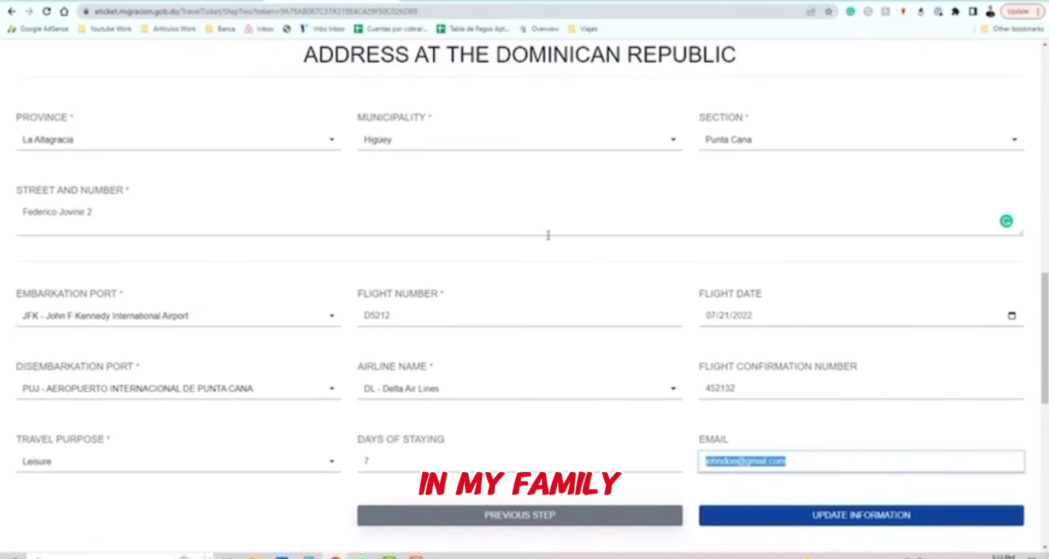
{"action": "scroll", "coordinate": [561, 232], "scroll_direction": "up", "scroll_amount": 3}
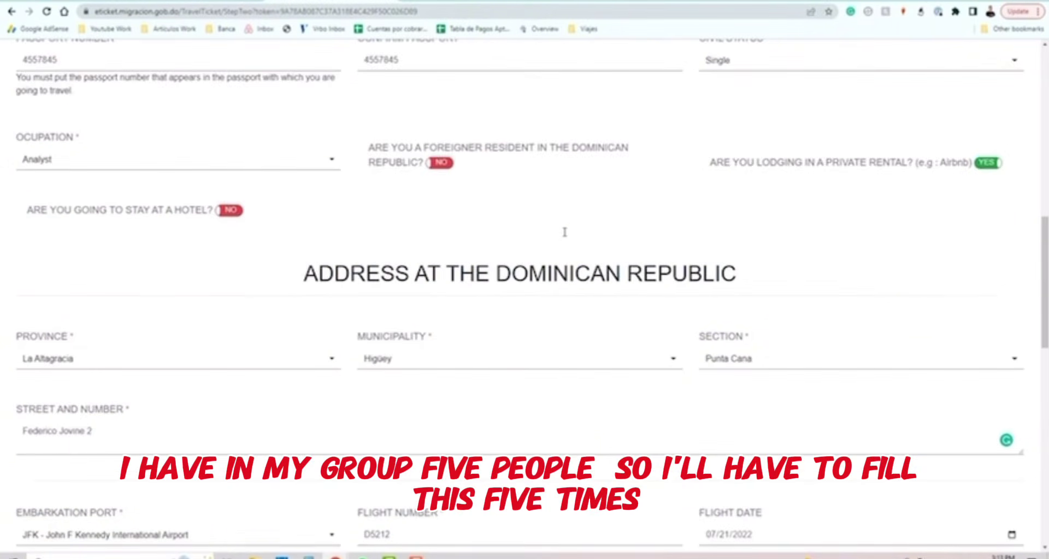
{"action": "scroll", "coordinate": [562, 234], "scroll_direction": "down", "scroll_amount": 7}
{"action": "scroll", "coordinate": [564, 238], "scroll_direction": "up", "scroll_amount": 7}
{"action": "scroll", "coordinate": [565, 241], "scroll_direction": "up", "scroll_amount": 2}
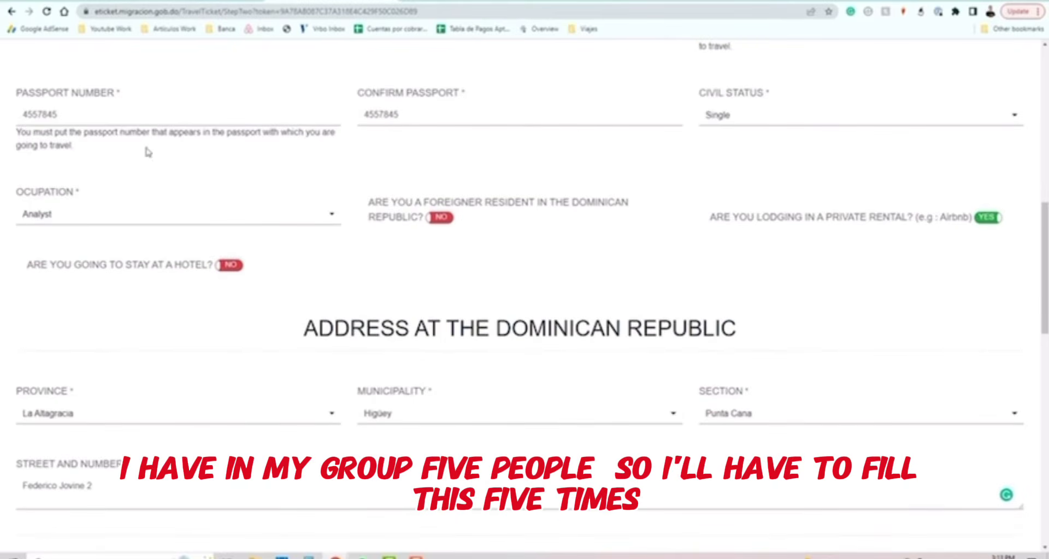
{"action": "scroll", "coordinate": [983, 202], "scroll_direction": "down", "scroll_amount": 8}
{"action": "scroll", "coordinate": [637, 227], "scroll_direction": "down", "scroll_amount": 1}
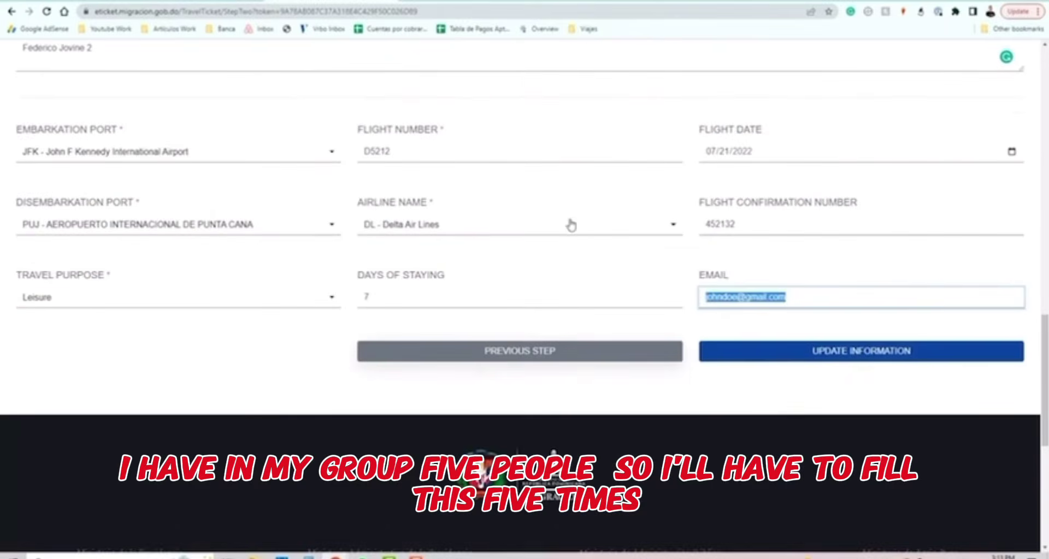
{"action": "scroll", "coordinate": [867, 299], "scroll_direction": "down", "scroll_amount": 2}
{"action": "left_click", "coordinate": [865, 298]}
{"action": "scroll", "coordinate": [544, 200], "scroll_direction": "down", "scroll_amount": 4}
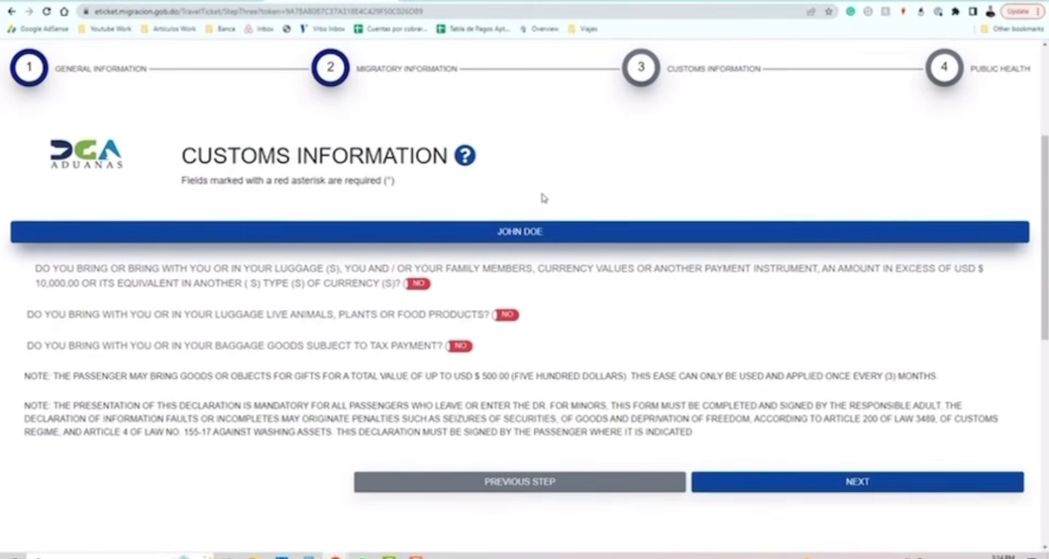
{"action": "scroll", "coordinate": [553, 224], "scroll_direction": "up", "scroll_amount": 2}
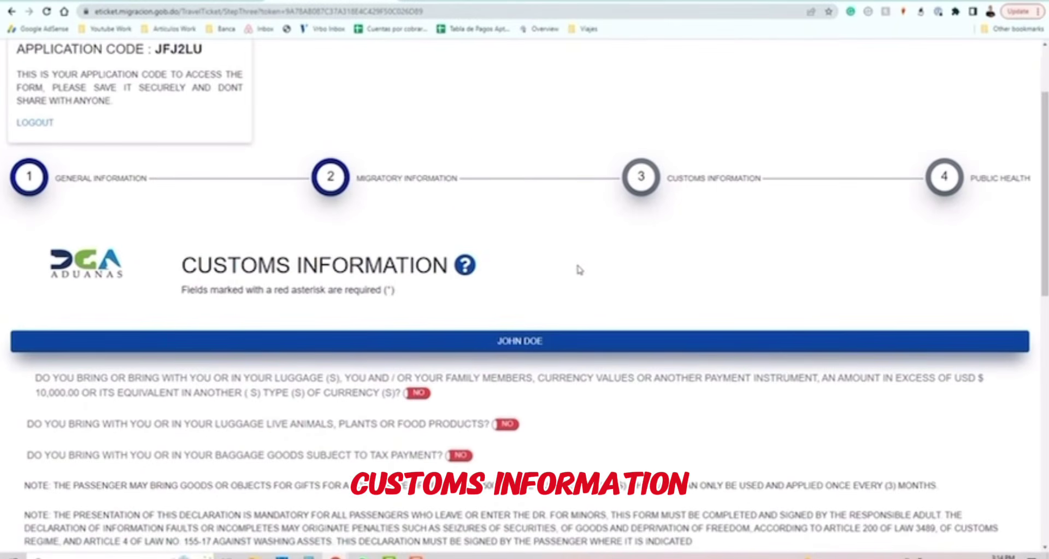
{"action": "scroll", "coordinate": [227, 312], "scroll_direction": "down", "scroll_amount": 3}
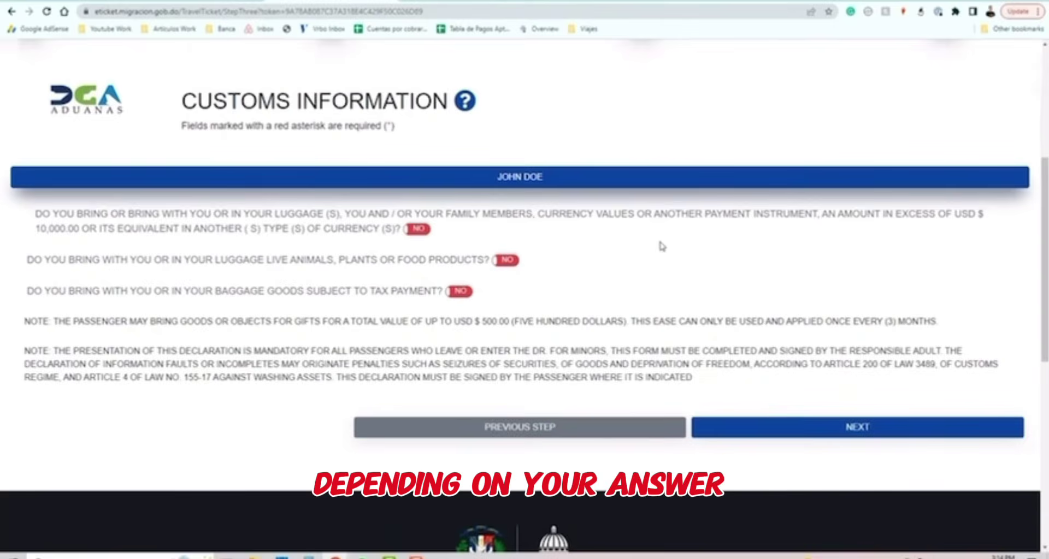
{"action": "left_click", "coordinate": [418, 229]}
{"action": "left_click", "coordinate": [418, 231]}
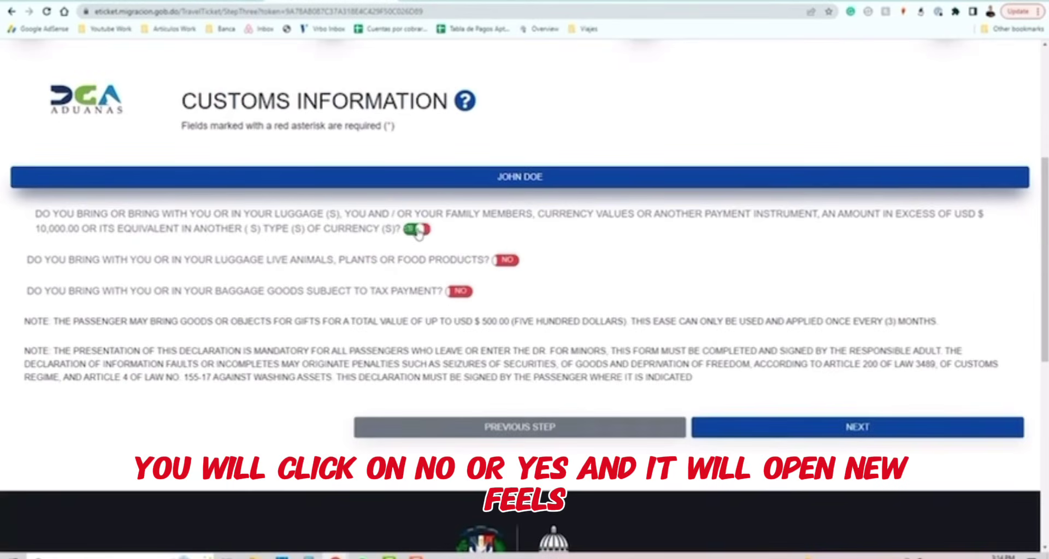
{"action": "left_click", "coordinate": [506, 261]}
{"action": "left_click", "coordinate": [506, 261]}
{"action": "left_click", "coordinate": [460, 292]}
{"action": "left_click", "coordinate": [459, 292]}
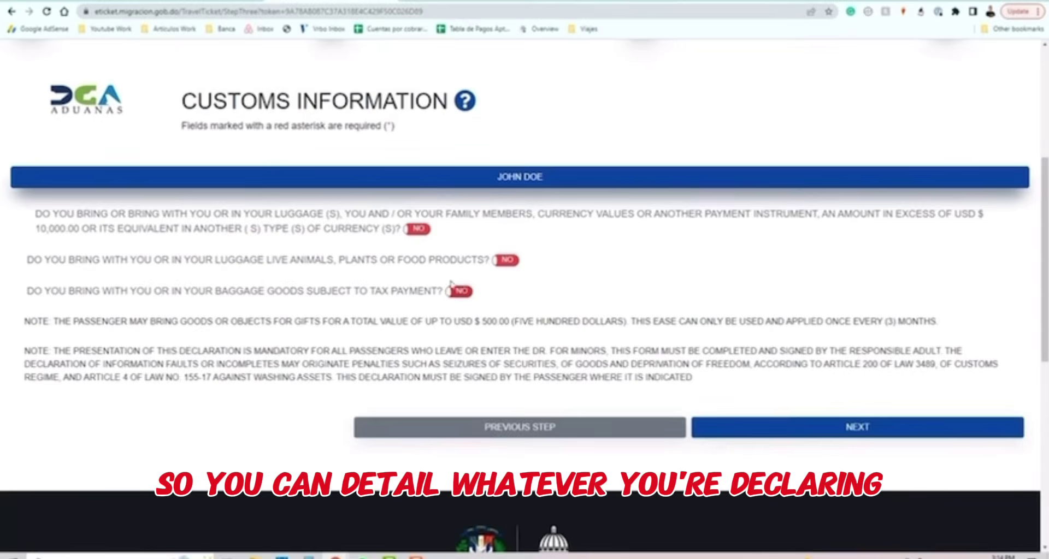
{"action": "scroll", "coordinate": [731, 198], "scroll_direction": "down", "scroll_amount": 3}
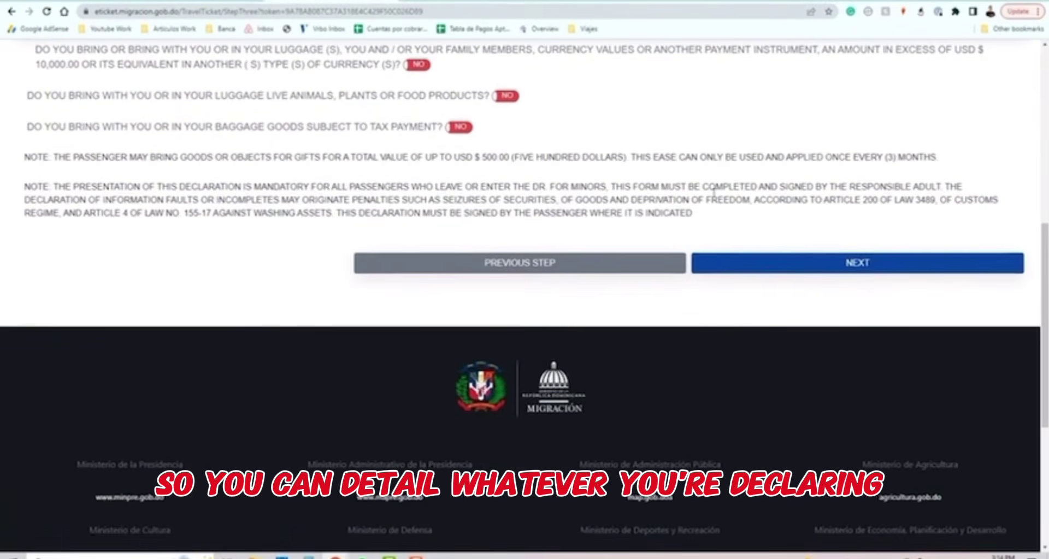
Move past Customs to Public Health and declare no symptoms by ticking None.
{"action": "left_click", "coordinate": [860, 265]}
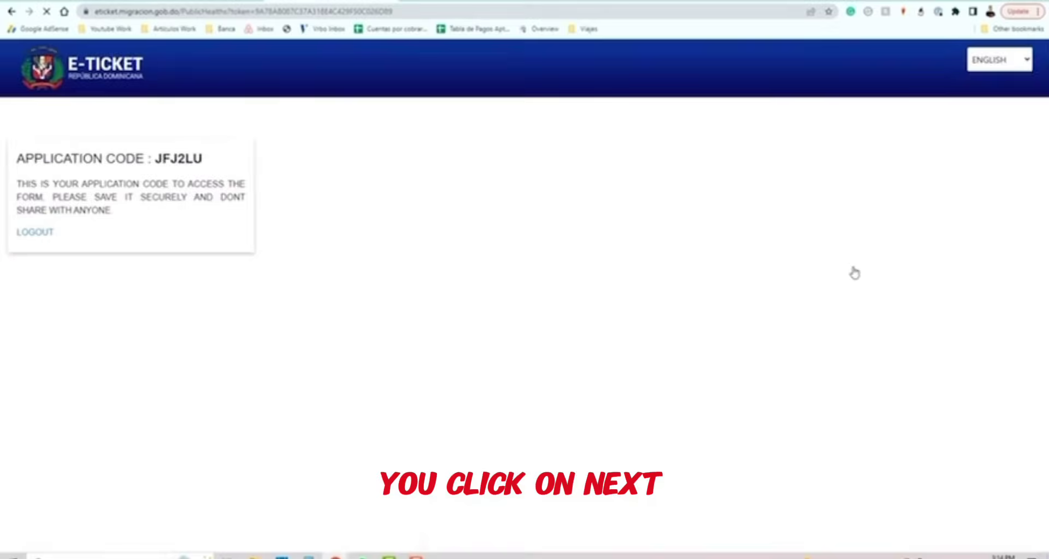
{"action": "scroll", "coordinate": [617, 213], "scroll_direction": "down", "scroll_amount": 2}
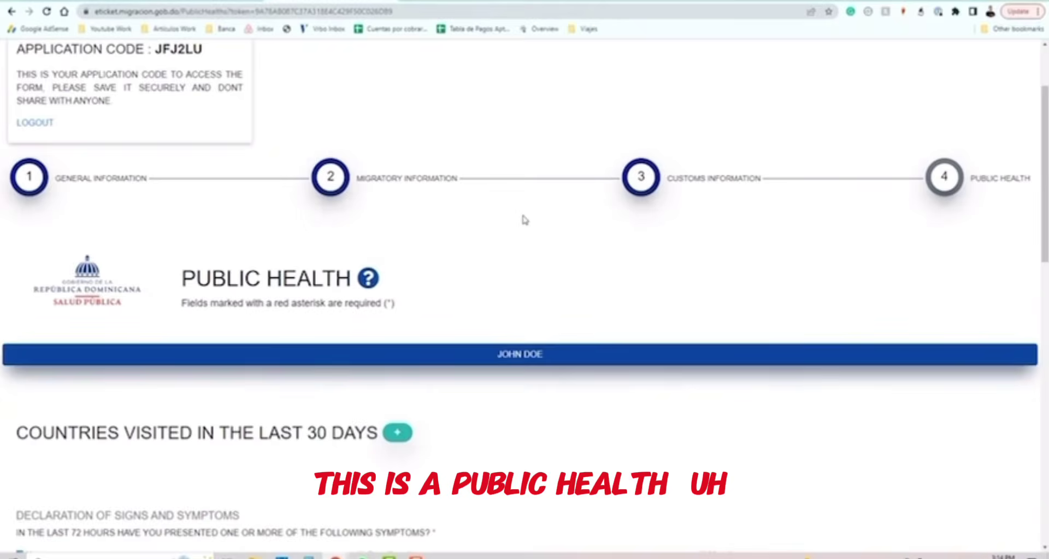
{"action": "scroll", "coordinate": [480, 264], "scroll_direction": "down", "scroll_amount": 4}
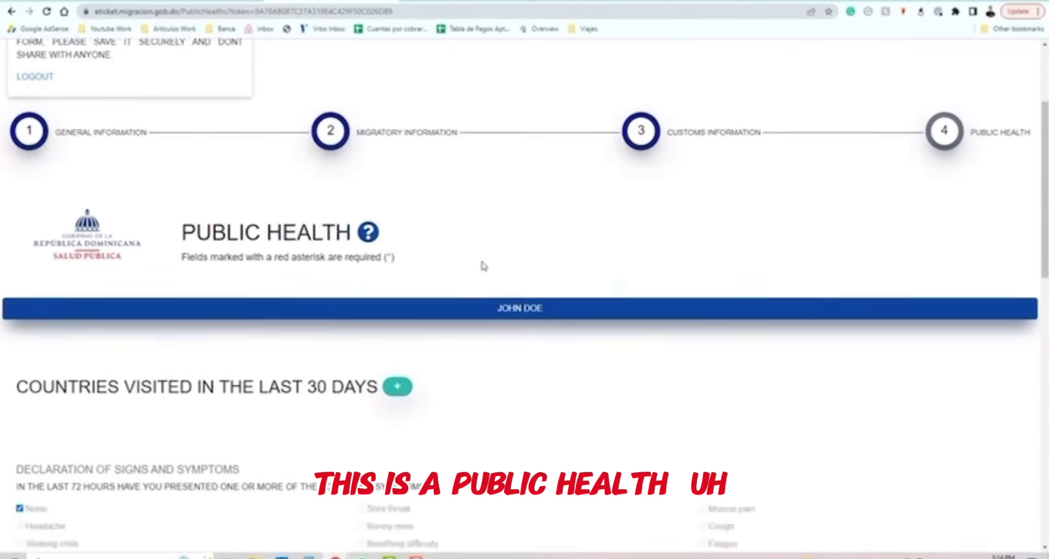
{"action": "scroll", "coordinate": [460, 255], "scroll_direction": "down", "scroll_amount": 2}
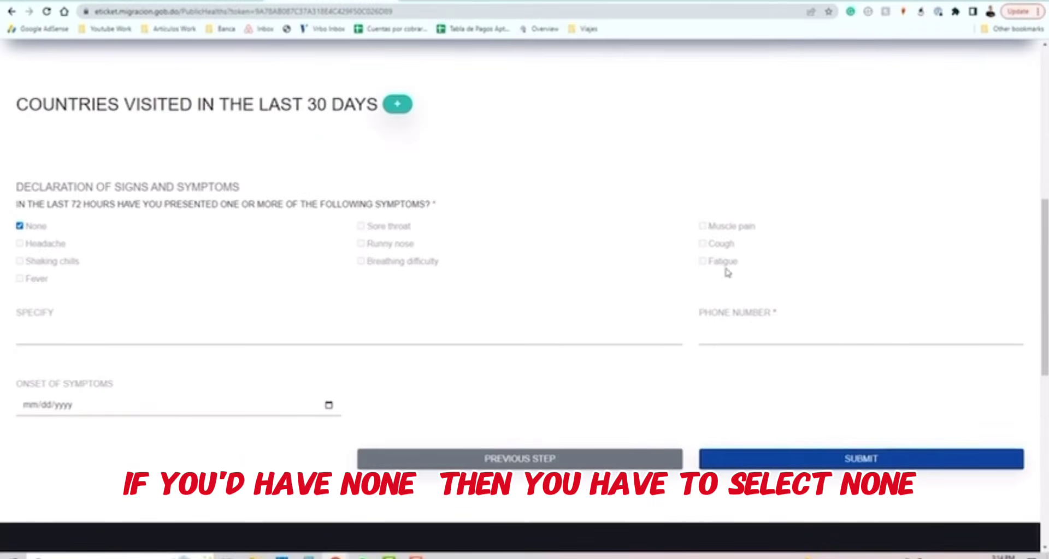
{"action": "left_click", "coordinate": [21, 226]}
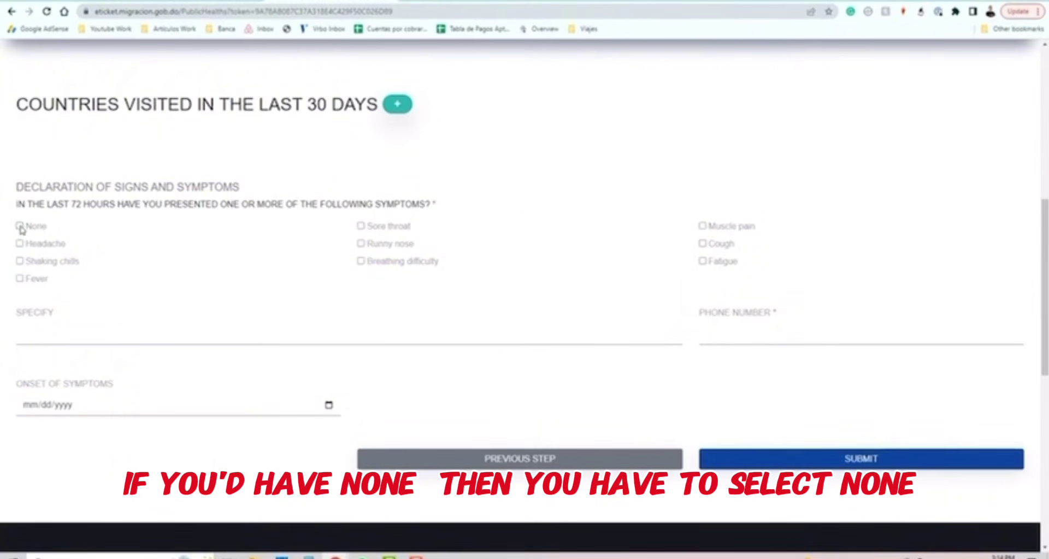
{"action": "left_click", "coordinate": [20, 227]}
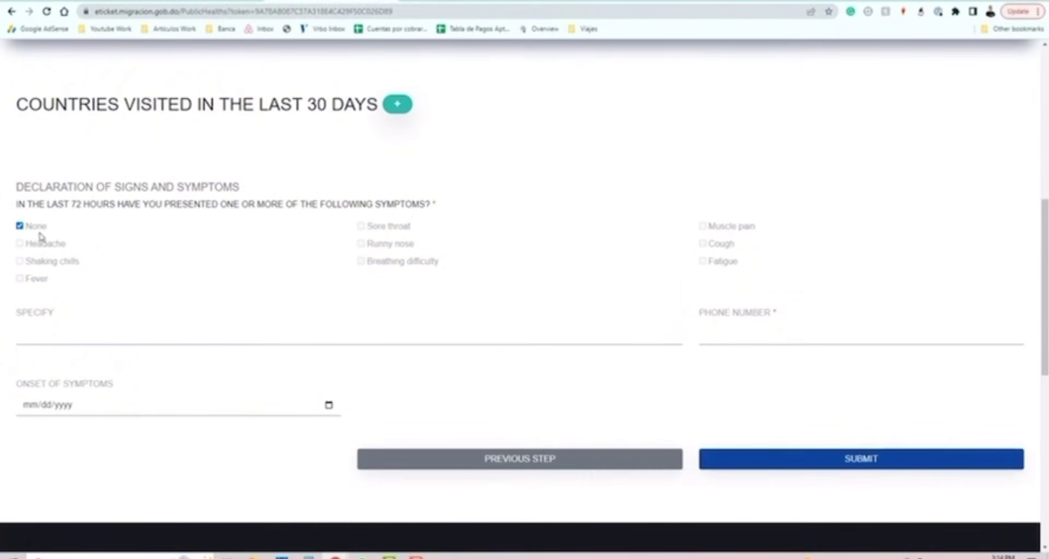
Begin entering the traveller's phone number in the Phone Number field.
{"action": "left_click", "coordinate": [72, 335]}
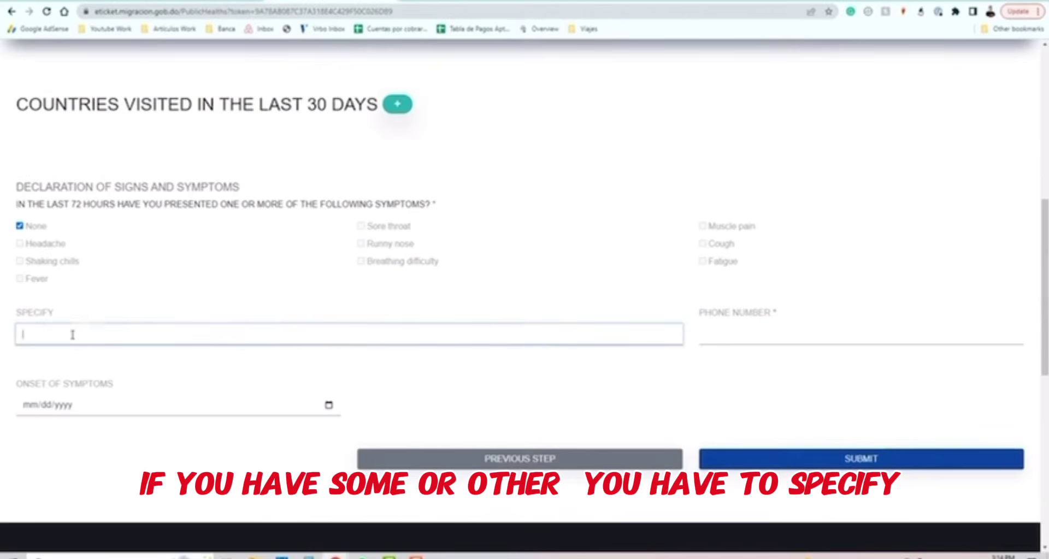
{"action": "left_click", "coordinate": [721, 336]}
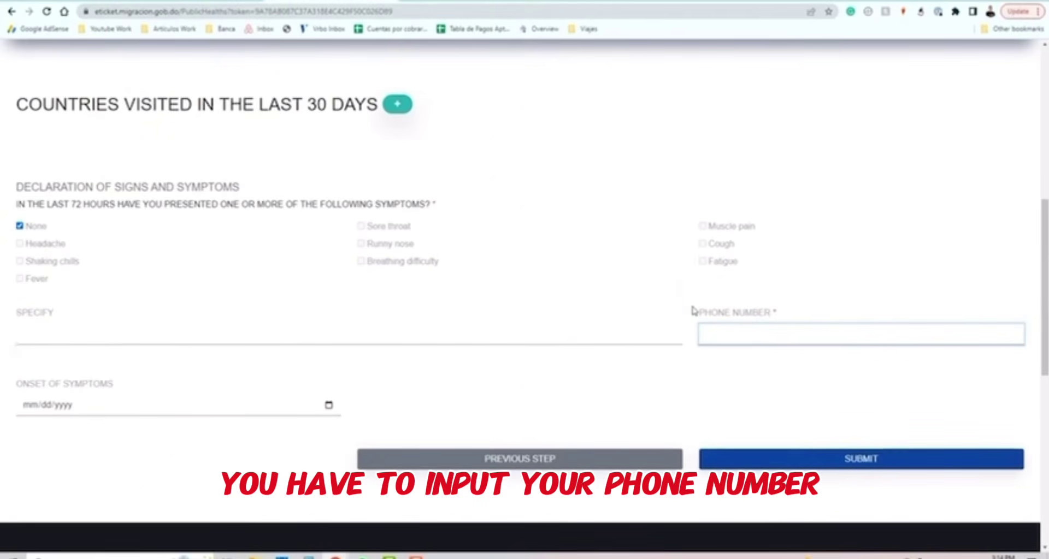
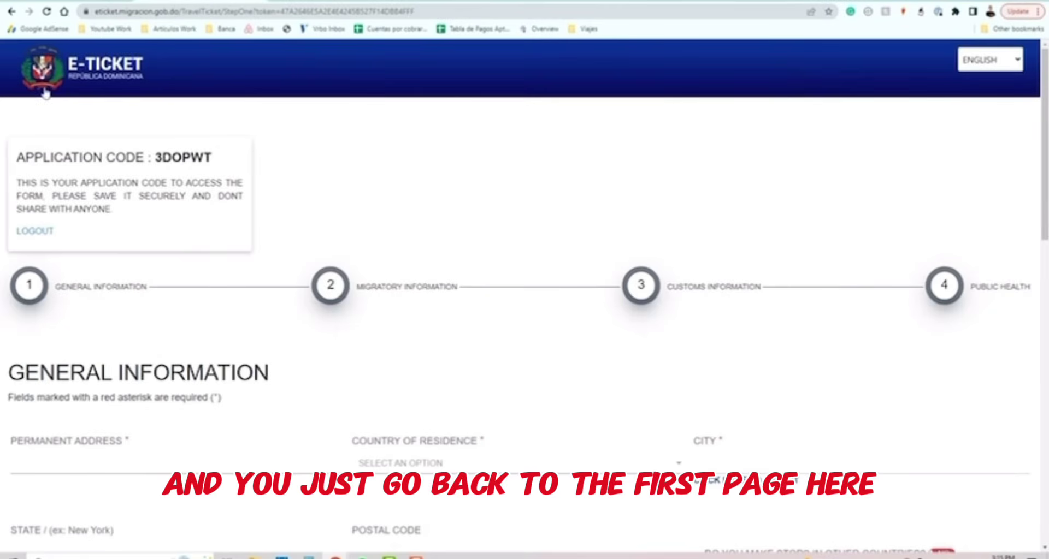
Navigate back two pages to the E-Ticket portal's welcome page.
{"action": "left_click", "coordinate": [12, 12]}
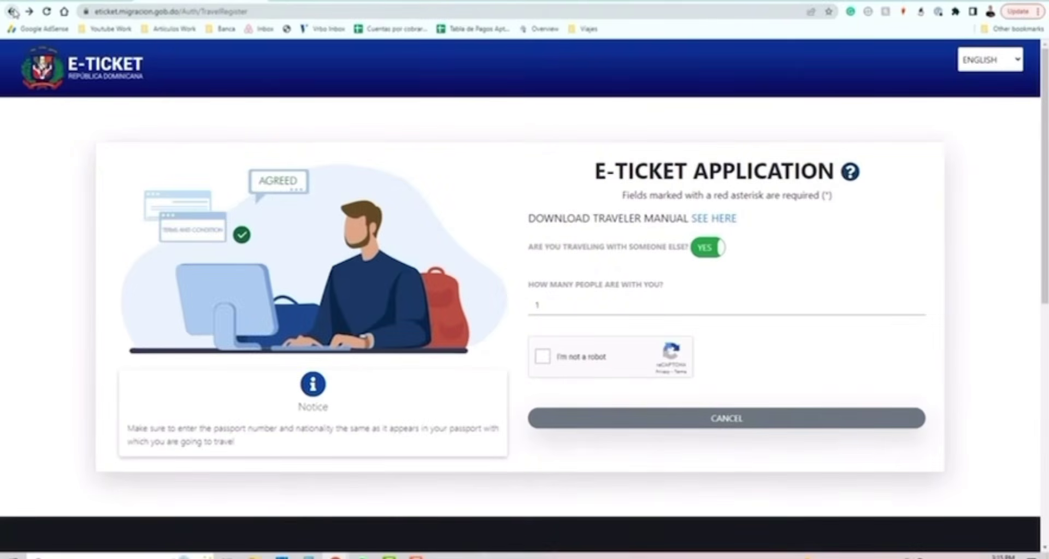
{"action": "left_click", "coordinate": [12, 11]}
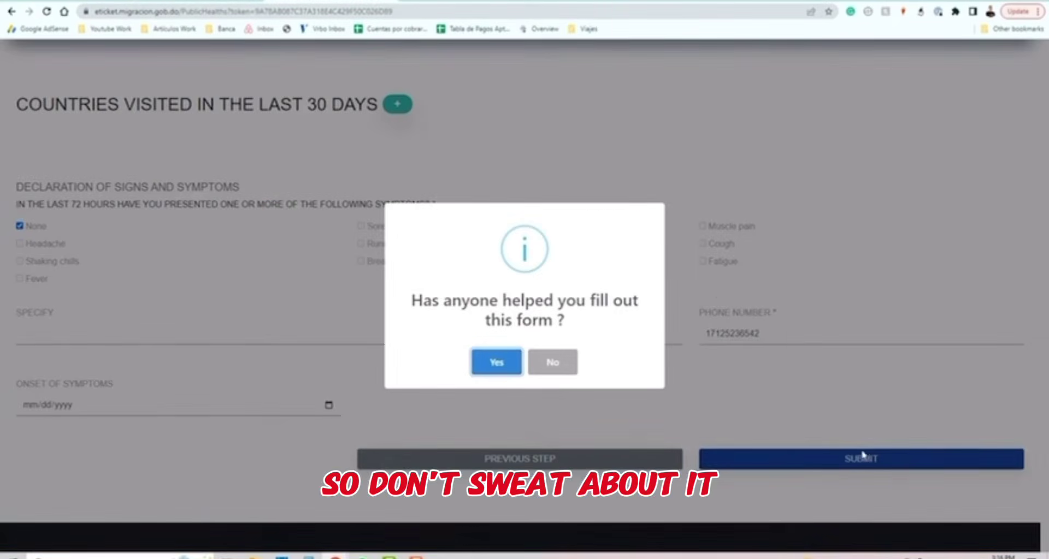
Answer No to receiving help with the form and accept the terms to issue the e-ticket.
{"action": "left_click", "coordinate": [553, 364]}
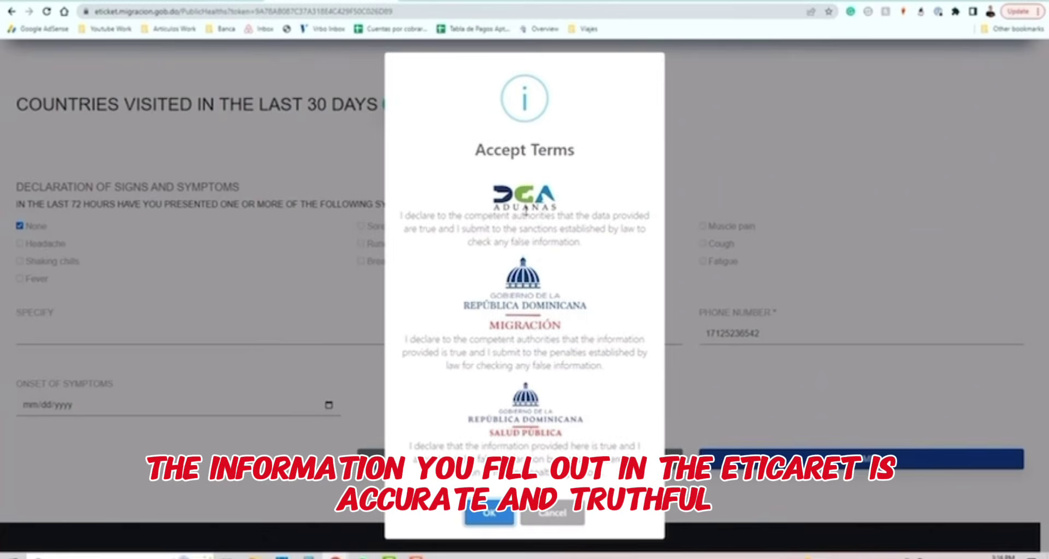
{"action": "left_click", "coordinate": [487, 513]}
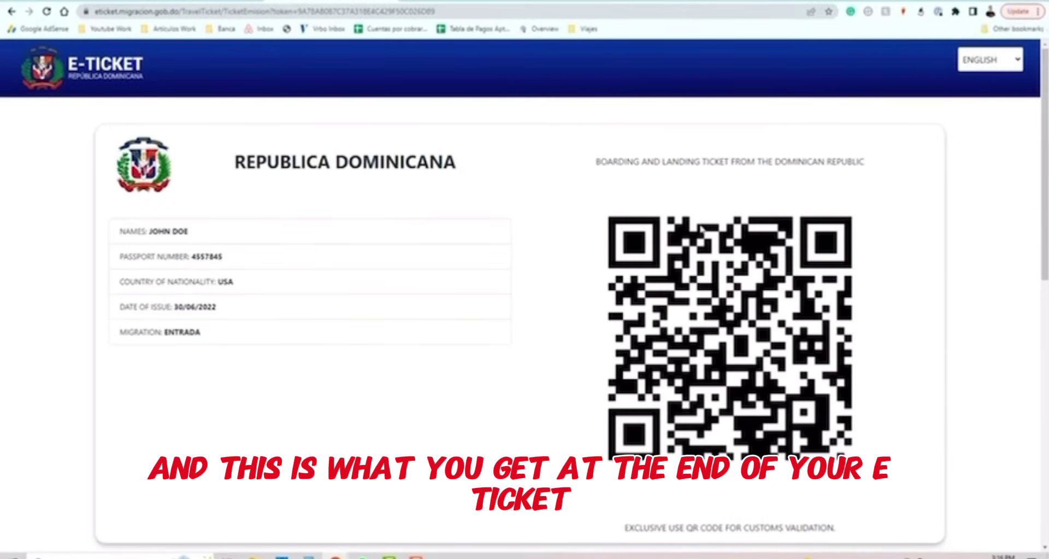
{"action": "scroll", "coordinate": [941, 306], "scroll_direction": "down", "scroll_amount": 3}
{"action": "scroll", "coordinate": [1023, 345], "scroll_direction": "up", "scroll_amount": 3}
{"action": "scroll", "coordinate": [981, 350], "scroll_direction": "down", "scroll_amount": 1}
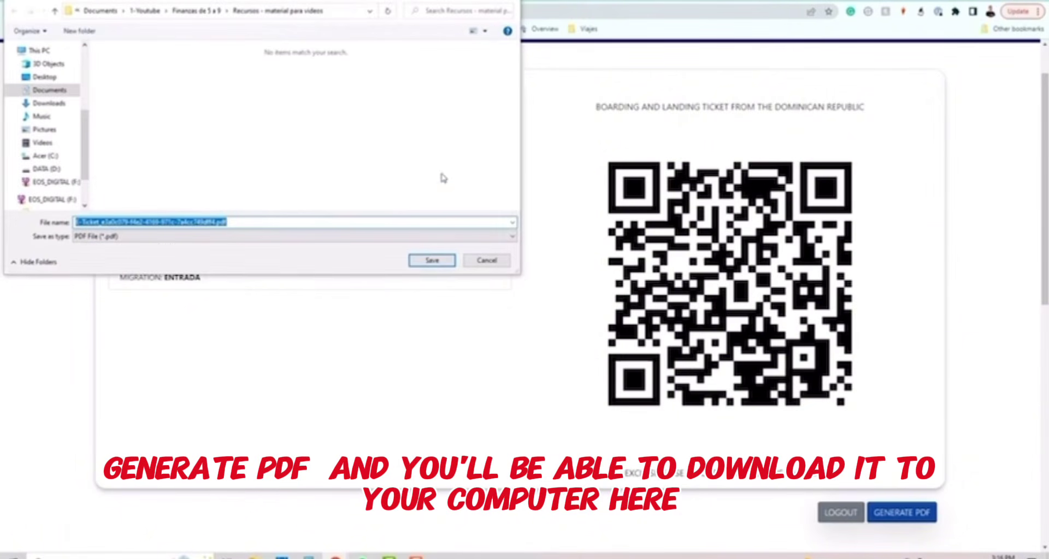
{"action": "left_click", "coordinate": [492, 260]}
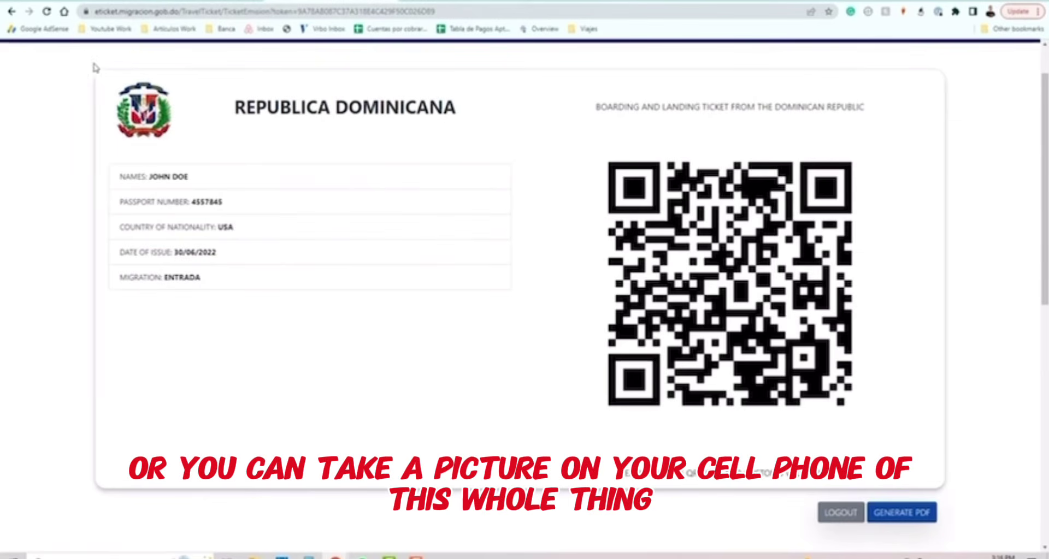
{"action": "left_click_drag", "start_coordinate": [96, 67], "coordinate": [934, 444]}
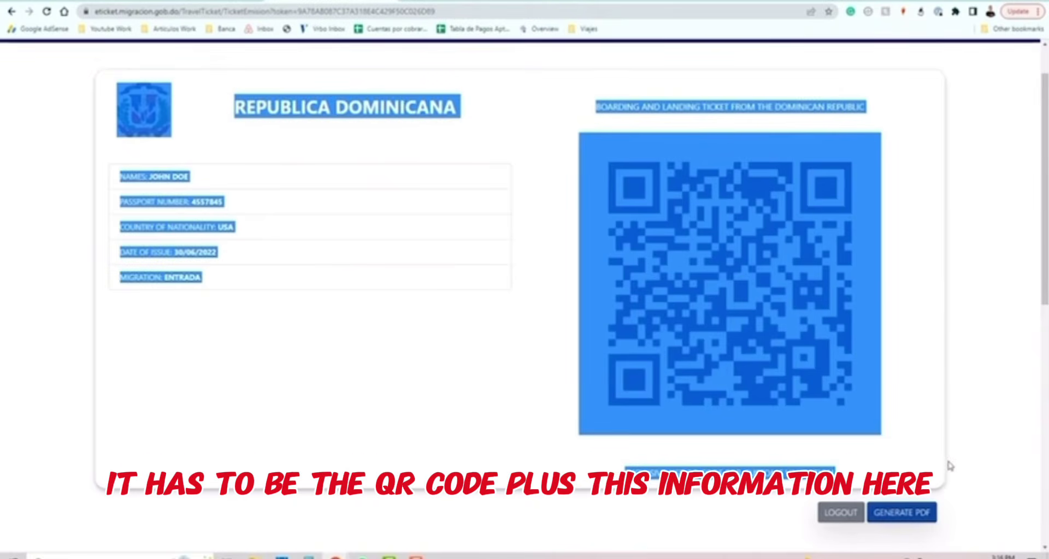
{"action": "left_click", "coordinate": [478, 375]}
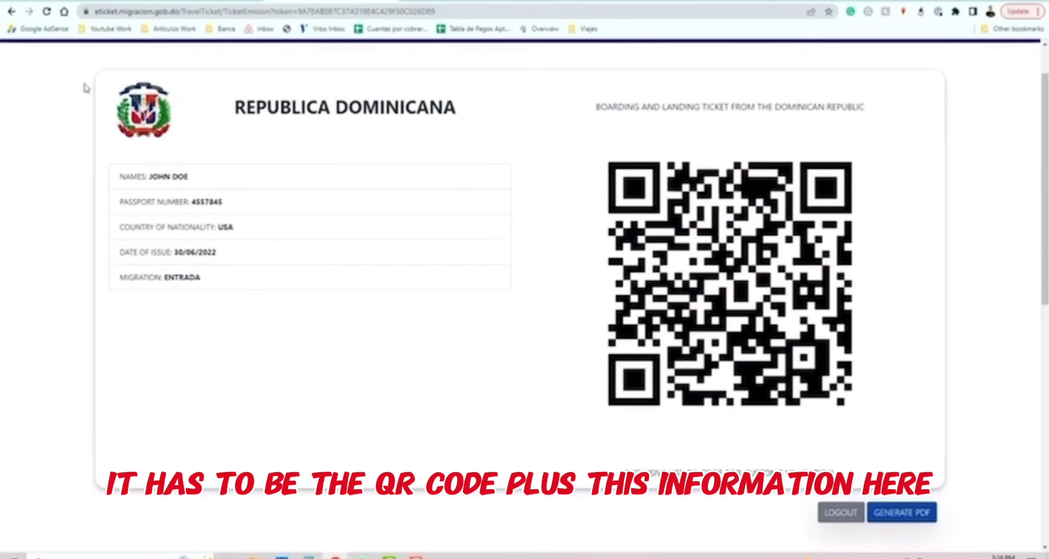